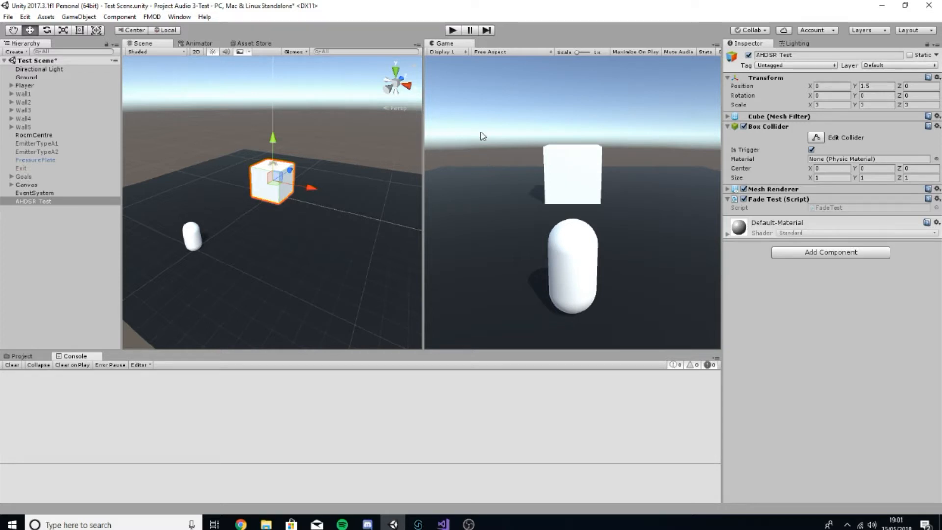
Step: Play-test the scene by walking the player in and out of the AHDSR Test cube, and stop the game
{"action": "left_click", "coordinate": [455, 31]}
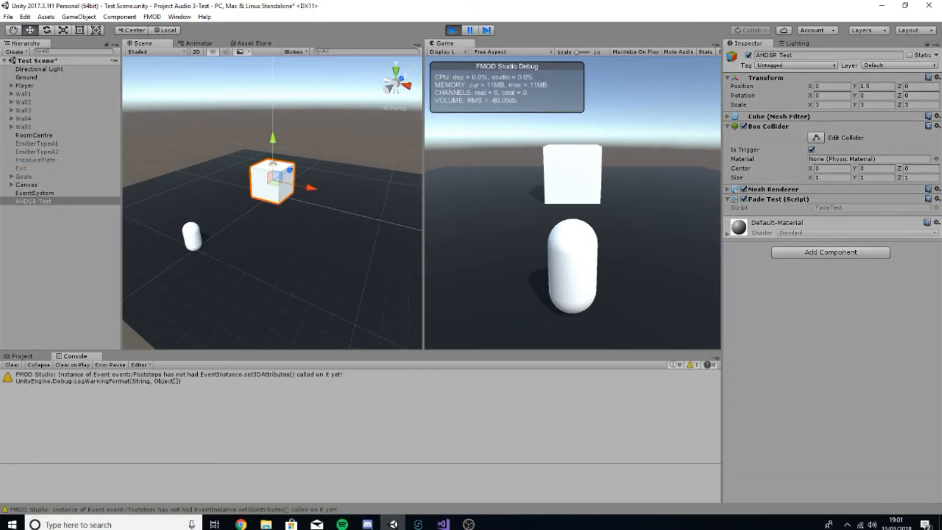
{"action": "key", "text": "w"}
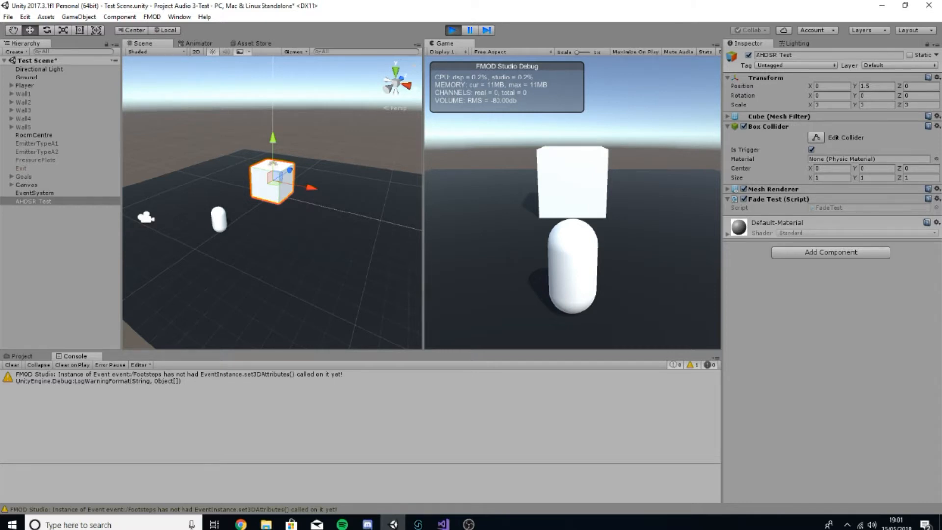
{"action": "key", "text": "w"}
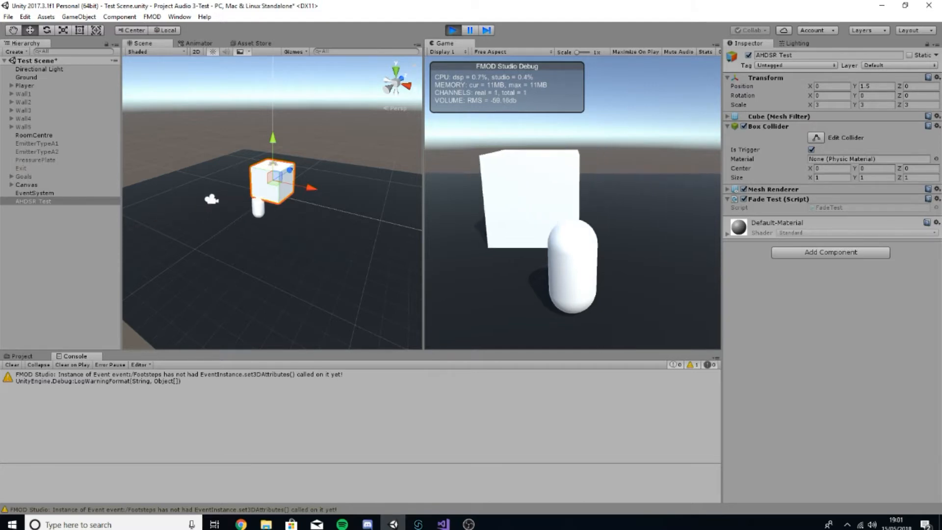
{"action": "key", "text": "w"}
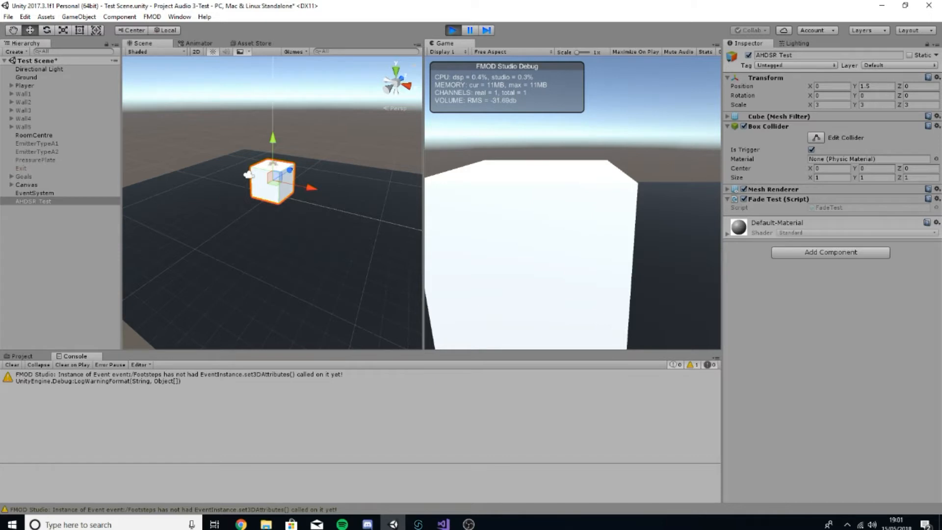
{"action": "key", "text": "d"}
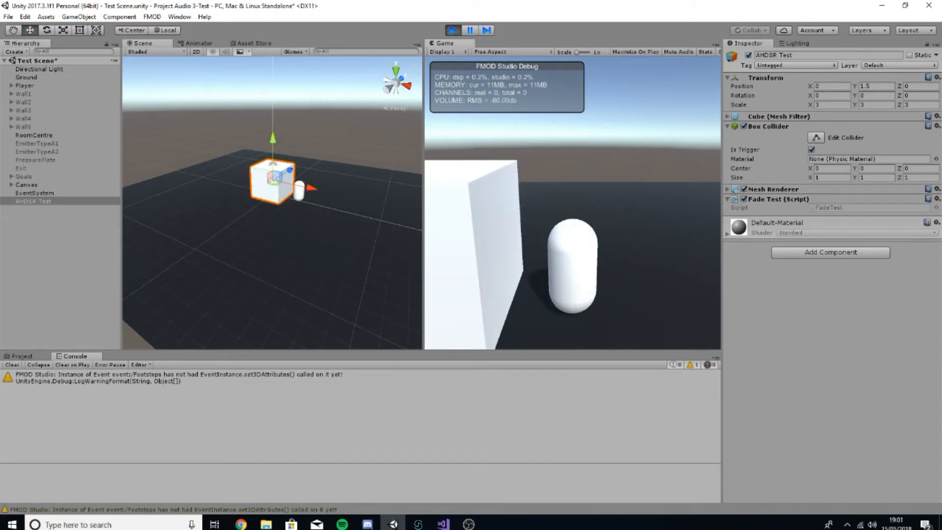
{"action": "key", "text": "a"}
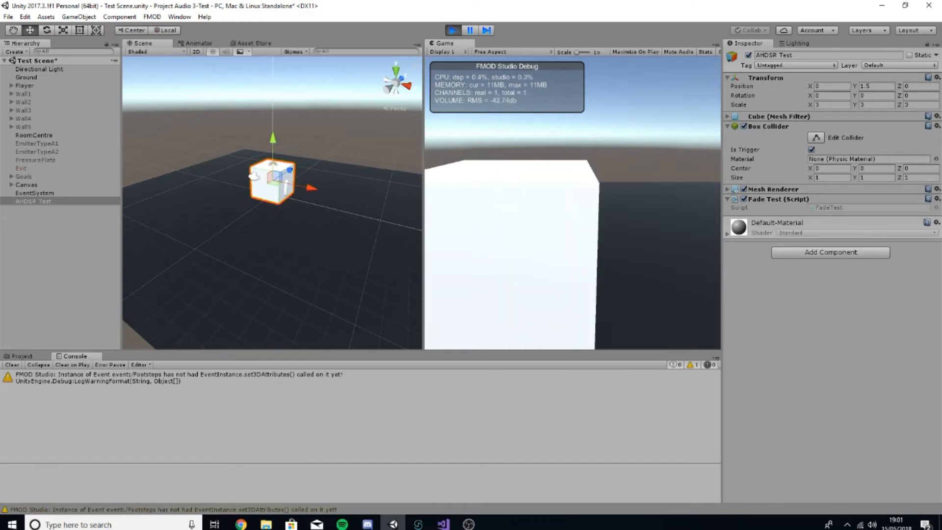
{"action": "key", "text": "d"}
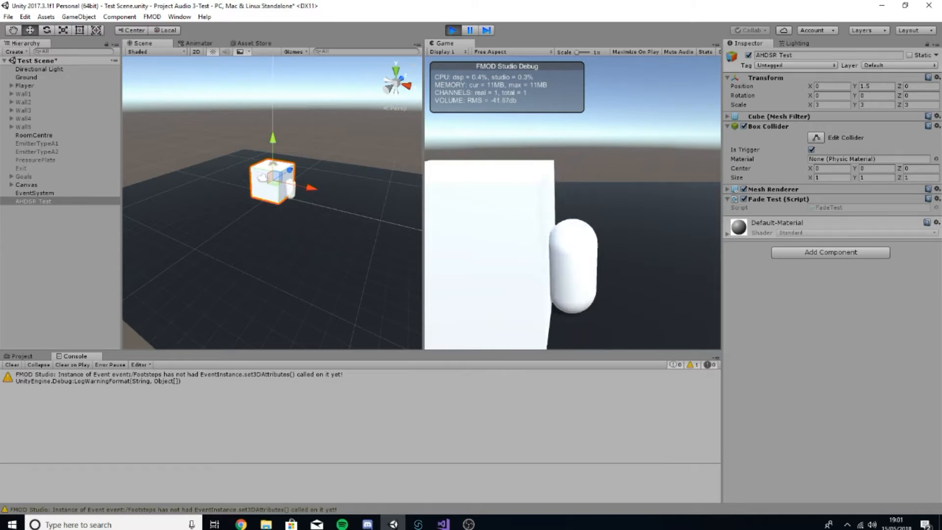
{"action": "key", "text": "a"}
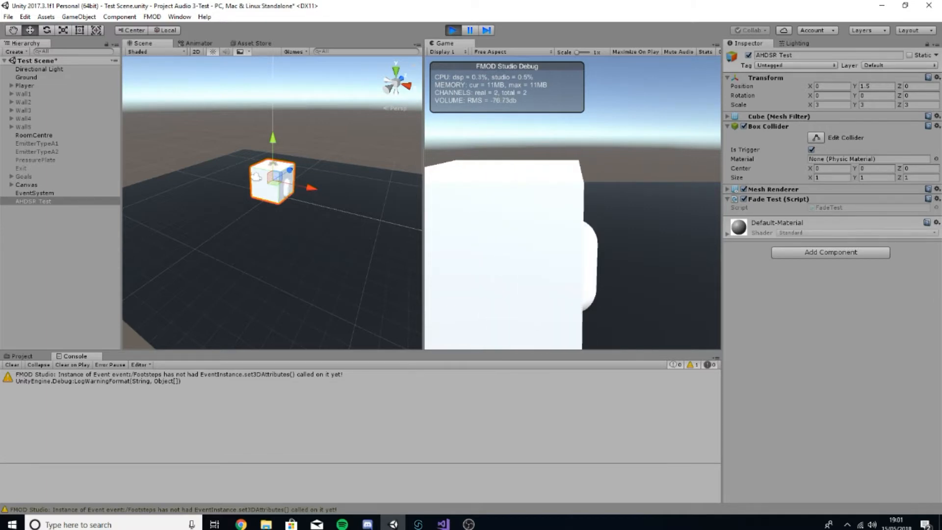
{"action": "key", "text": "d"}
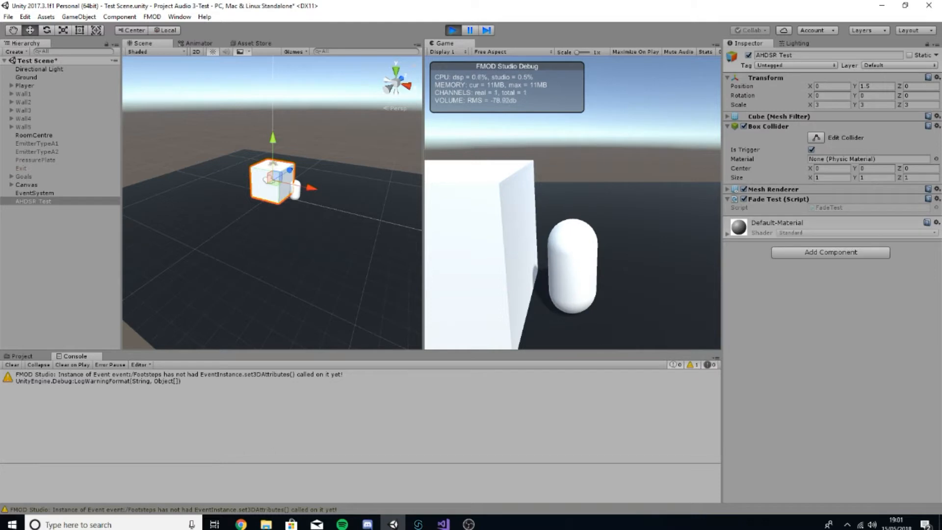
{"action": "key", "text": "Escape"}
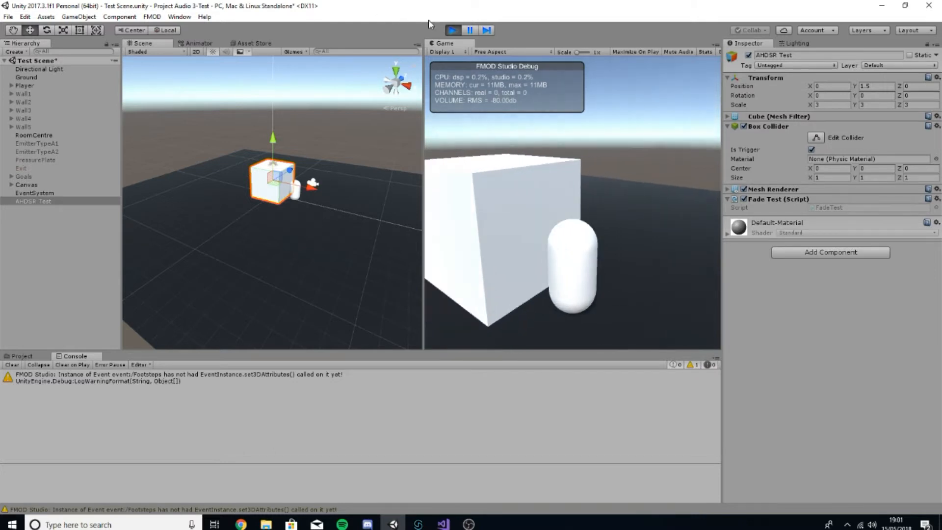
{"action": "left_click", "coordinate": [453, 31]}
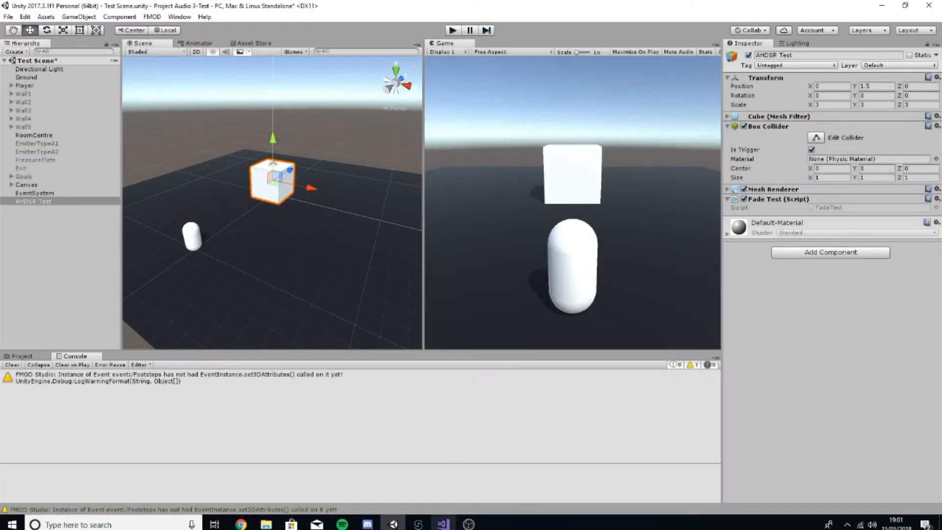
Step: Switch to FMOD Studio and delete the loop region above the Music_Layer_4 clip in the Test 4 event
{"action": "left_click", "coordinate": [418, 524]}
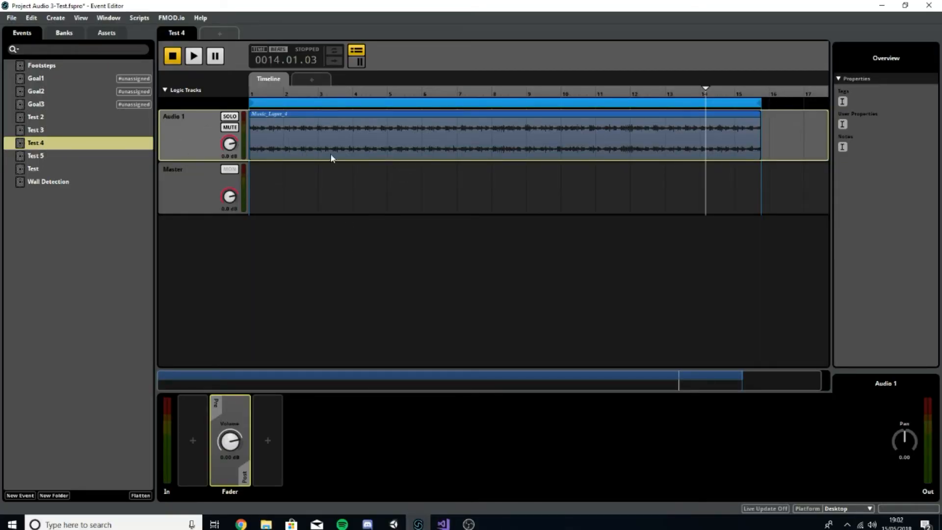
{"action": "left_click", "coordinate": [303, 113]}
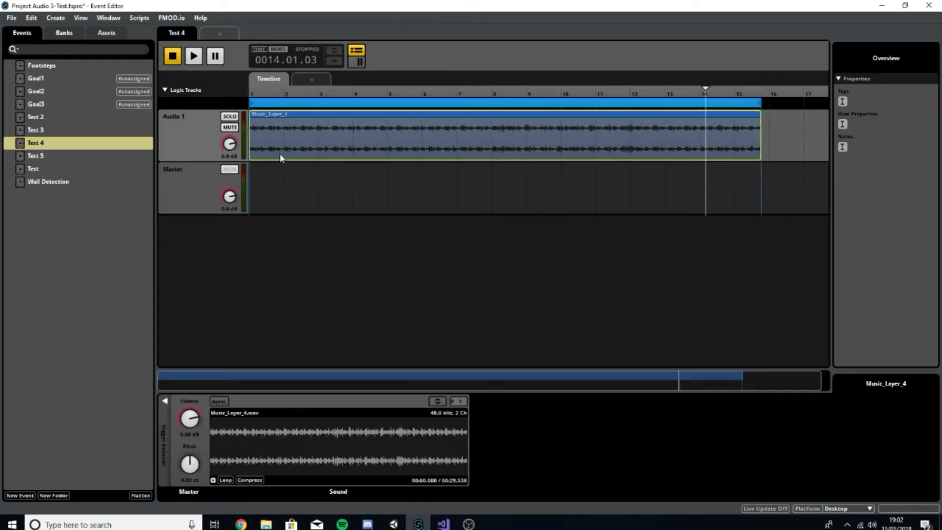
{"action": "left_click", "coordinate": [316, 103]}
{"action": "right_click", "coordinate": [315, 103]}
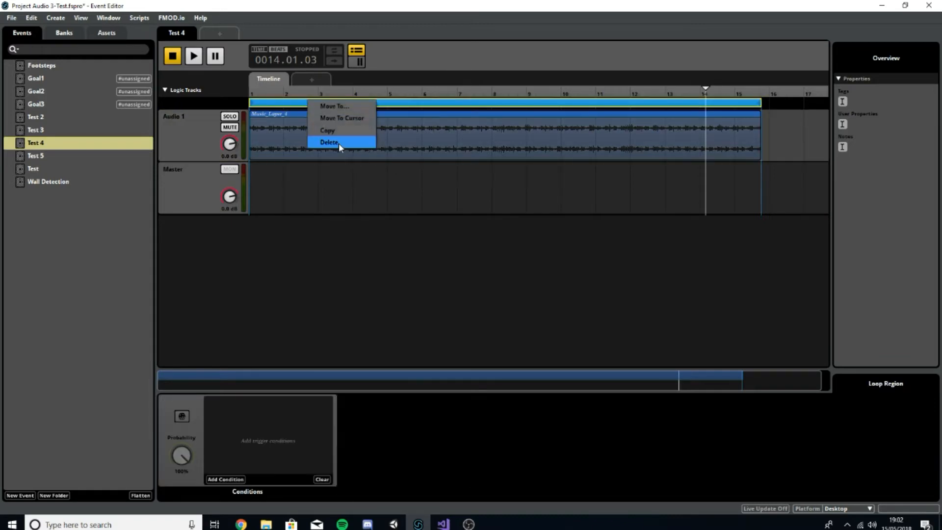
{"action": "left_click", "coordinate": [339, 143]}
Step: Audition the Test 4 event from its start and from near the end of the clip, around bar 15
{"action": "key", "text": "space"}
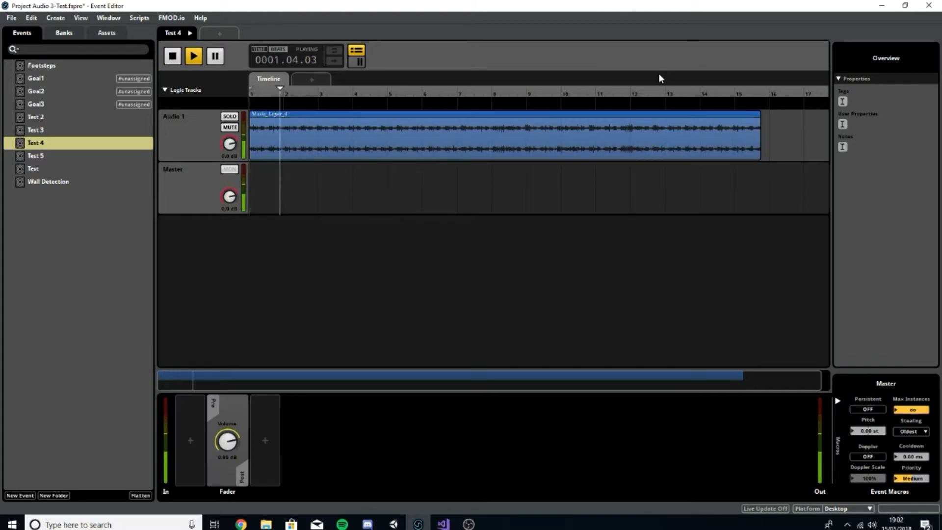
{"action": "key", "text": "space"}
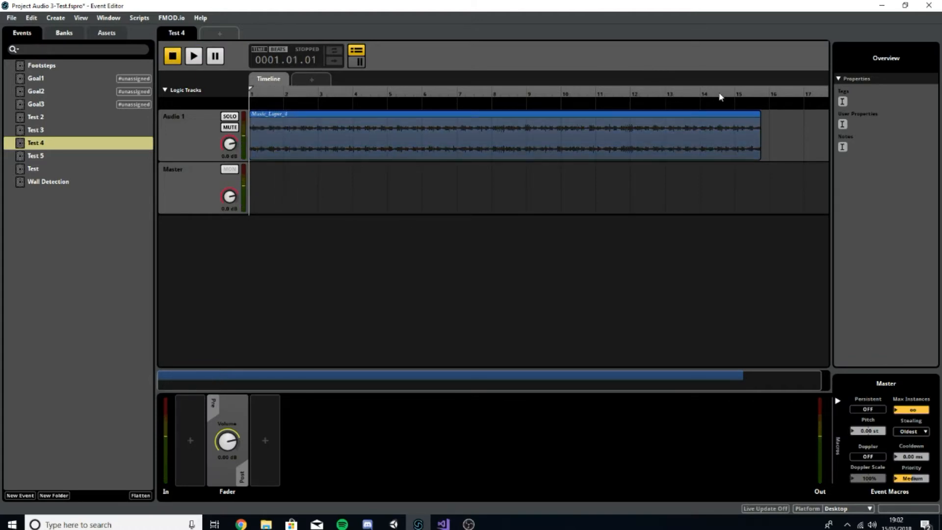
{"action": "left_click", "coordinate": [735, 94]}
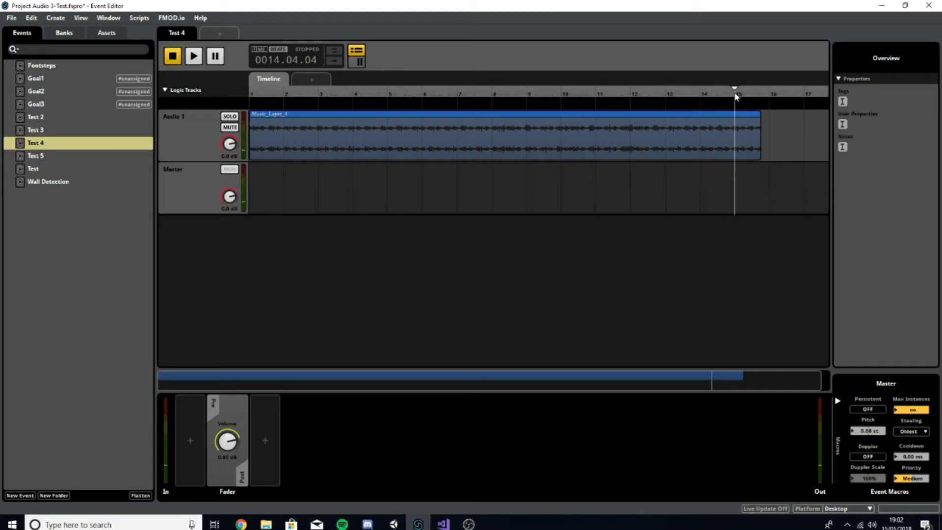
{"action": "key", "text": "space"}
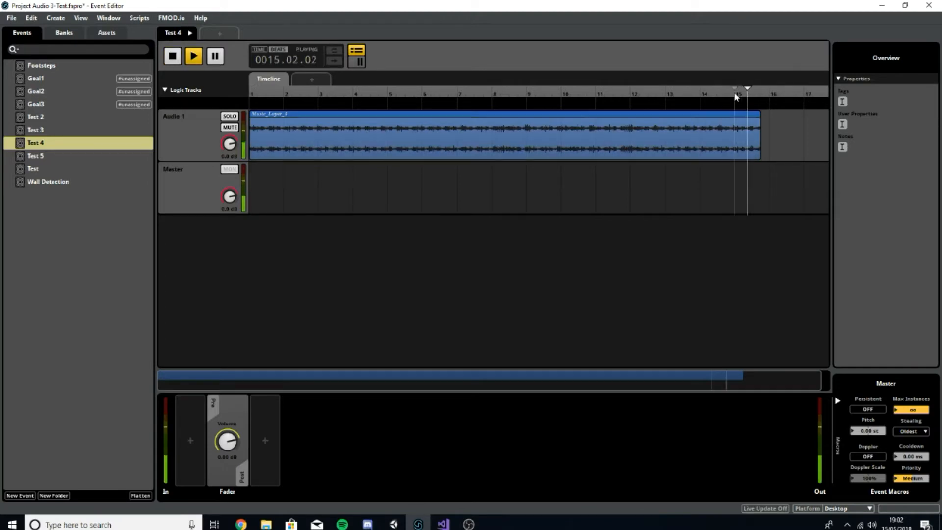
{"action": "key", "text": "space"}
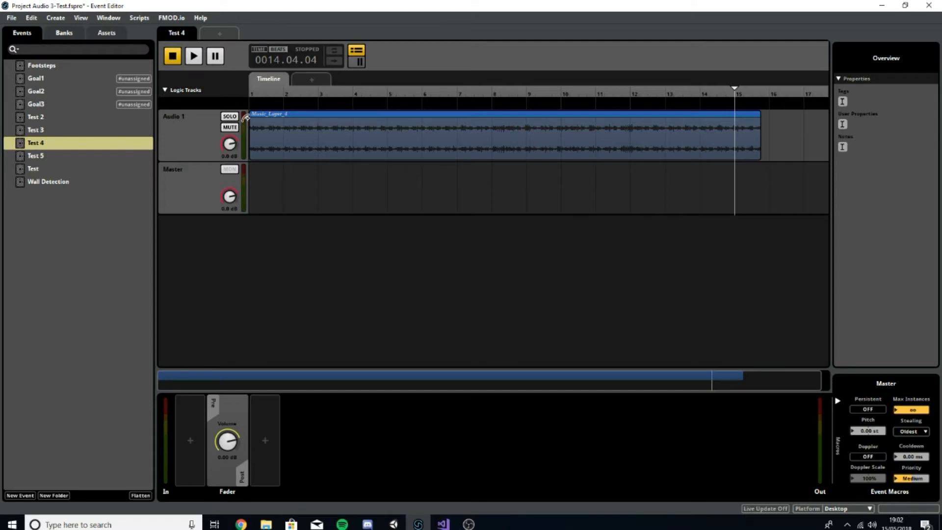
Step: Add a fade-in of about two and a half bars and a fade-out of about three bars to Music_Layer_4, and audition from the start
{"action": "left_click_drag", "start_coordinate": [250, 115], "coordinate": [304, 135]}
{"action": "left_click_drag", "start_coordinate": [759, 115], "coordinate": [664, 118]}
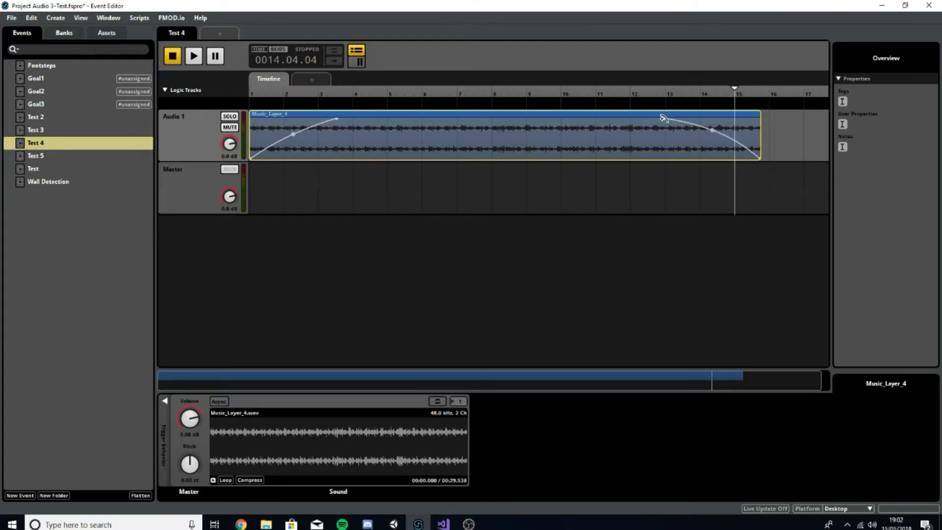
{"action": "left_click", "coordinate": [261, 93]}
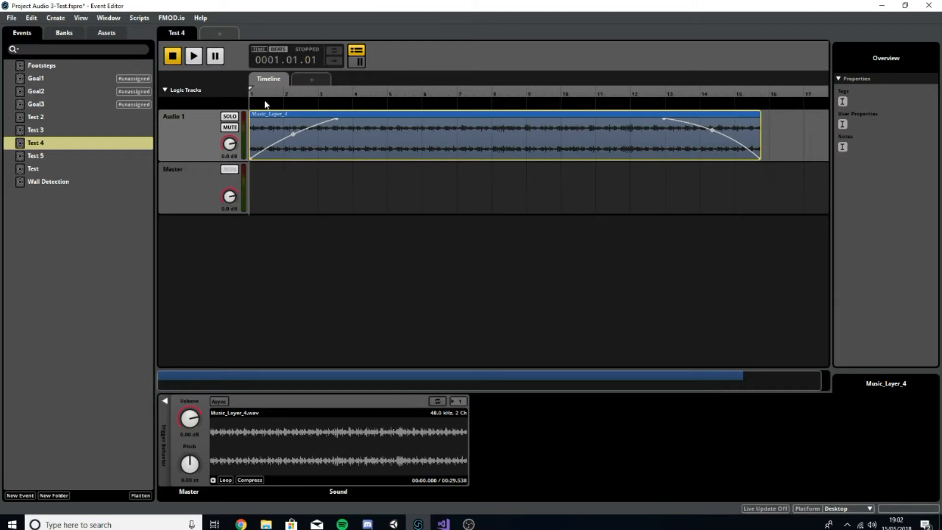
{"action": "key", "text": "space"}
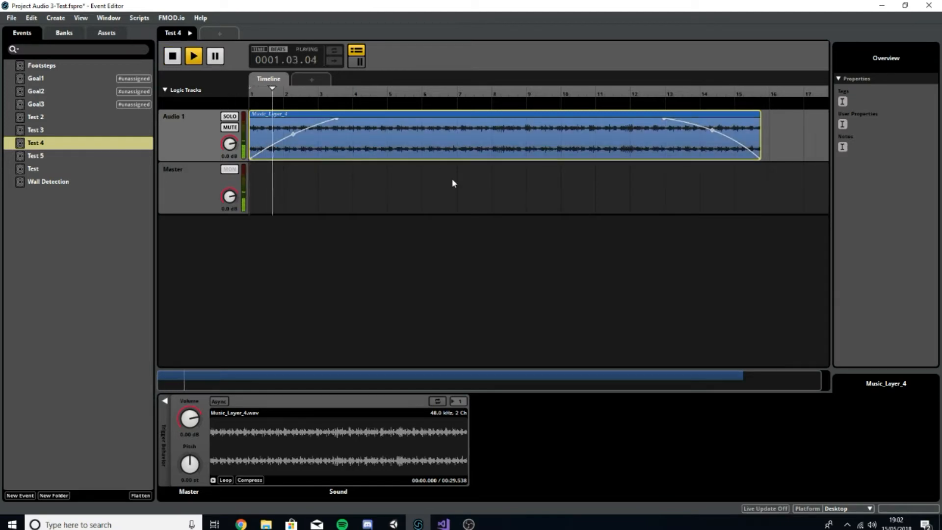
{"action": "key", "text": "space"}
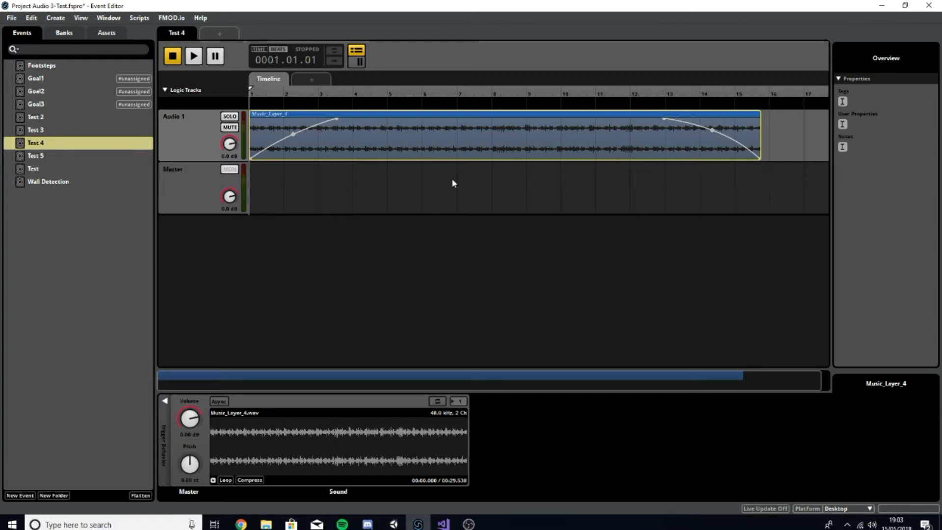
Step: Remove the fade-in and fade-out curves from the Music_Layer_4 clip
{"action": "left_click", "coordinate": [444, 94]}
{"action": "left_click_drag", "start_coordinate": [336, 119], "coordinate": [214, 120]}
{"action": "left_click_drag", "start_coordinate": [665, 118], "coordinate": [772, 120]}
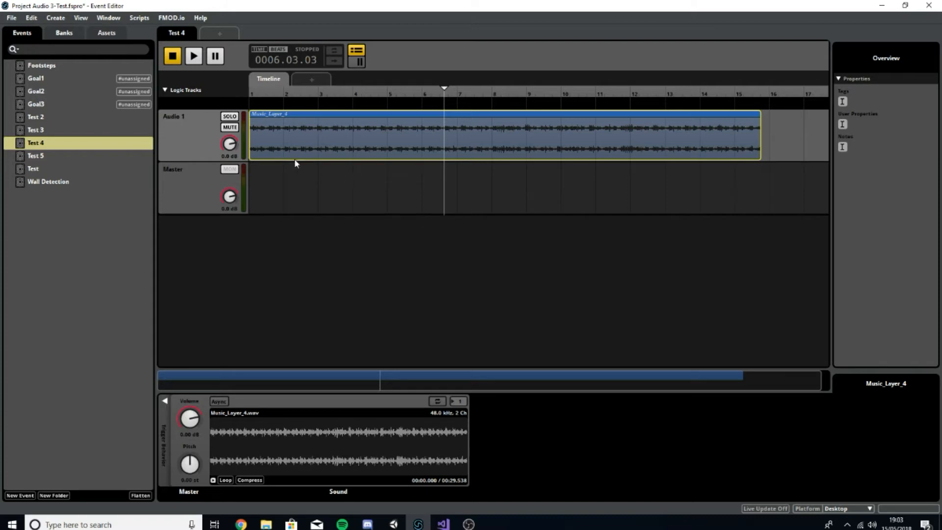
Step: Add an AHDSR modulator to the volume of the Audio 1 track
{"action": "left_click", "coordinate": [196, 129]}
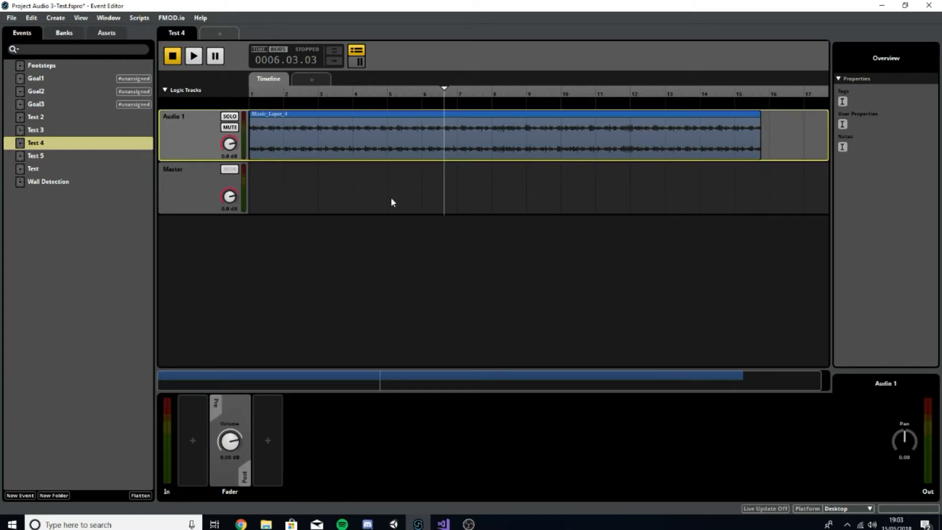
{"action": "right_click", "coordinate": [229, 143]}
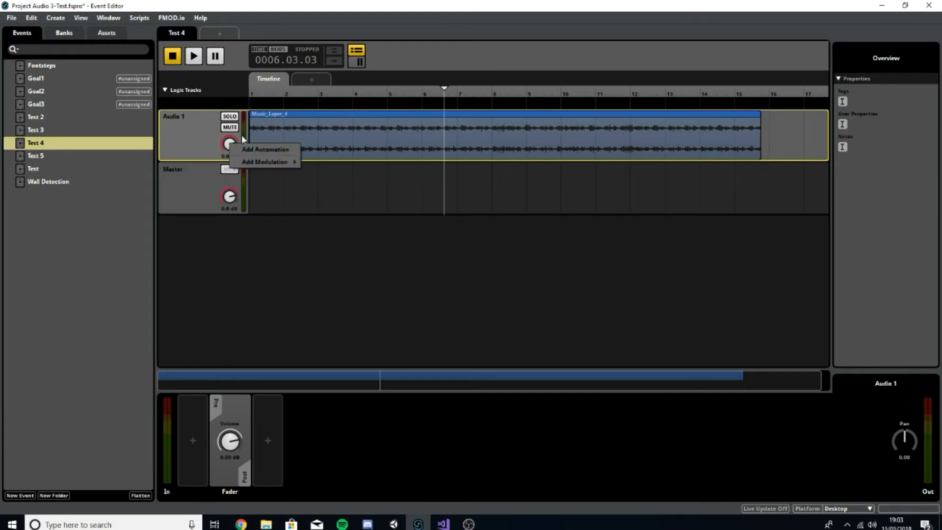
{"action": "mouse_move", "coordinate": [269, 162]}
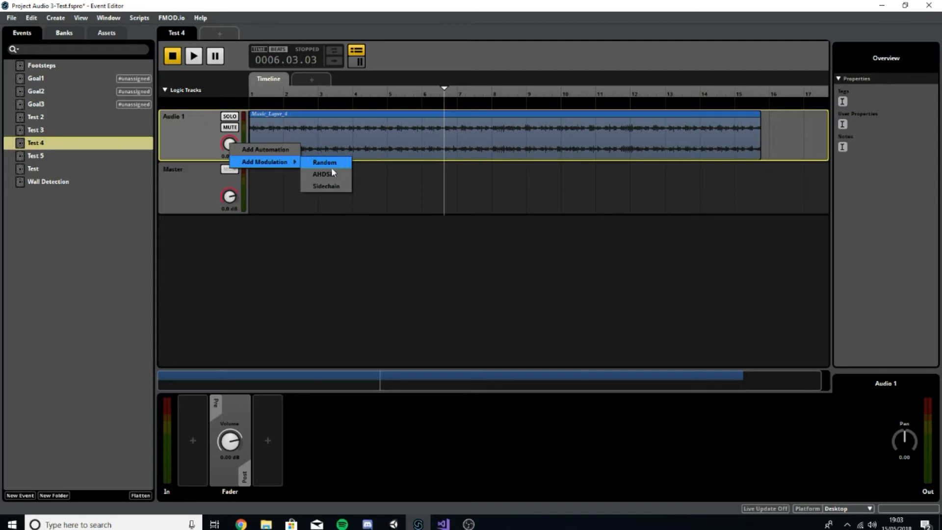
{"action": "left_click", "coordinate": [313, 178]}
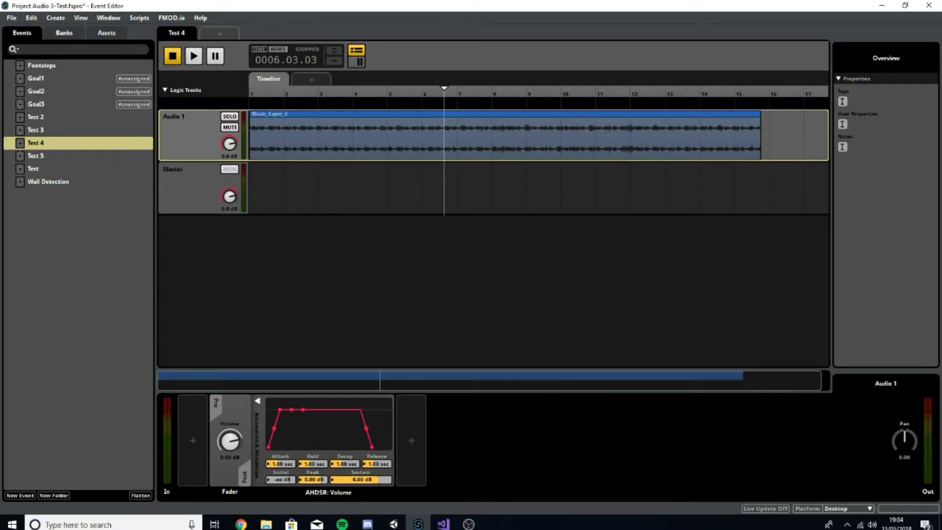
Step: Try out different initial volume and attack values on the AHDSR envelope
{"action": "left_click_drag", "start_coordinate": [281, 480], "coordinate": [281, 454]}
{"action": "mouse_move", "coordinate": [281, 479]}
{"action": "left_mouse_down"}
{"action": "mouse_move", "coordinate": [281, 505]}
{"action": "mouse_move", "coordinate": [281, 485]}
{"action": "mouse_move", "coordinate": [281, 495]}
{"action": "left_mouse_up"}
{"action": "mouse_move", "coordinate": [269, 441]}
{"action": "left_mouse_down"}
{"action": "mouse_move", "coordinate": [268, 415]}
{"action": "mouse_move", "coordinate": [267, 426]}
{"action": "left_mouse_up"}
{"action": "left_click_drag", "start_coordinate": [281, 479], "coordinate": [281, 505]}
{"action": "left_click_drag", "start_coordinate": [280, 464], "coordinate": [280, 415]}
Step: Set the AHDSR envelope's peak to -19.5 dB and its hold time to 22.0 sec
{"action": "left_click_drag", "start_coordinate": [312, 479], "coordinate": [274, 394]}
{"action": "left_click_drag", "start_coordinate": [310, 480], "coordinate": [282, 491]}
{"action": "left_click_drag", "start_coordinate": [307, 480], "coordinate": [287, 466]}
{"action": "left_click_drag", "start_coordinate": [314, 480], "coordinate": [313, 480]}
{"action": "left_click_drag", "start_coordinate": [321, 464], "coordinate": [321, 443]}
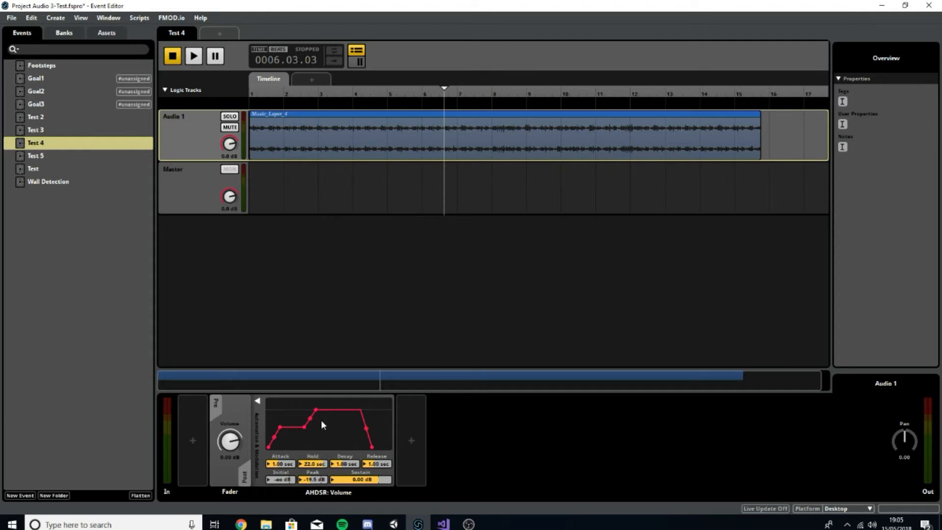
Step: Set the AHDSR envelope's decay to 4.60 sec, hold to 18.0 sec and sustain to -5.00 dB
{"action": "mouse_move", "coordinate": [343, 460]}
{"action": "left_mouse_down"}
{"action": "mouse_move", "coordinate": [344, 452]}
{"action": "mouse_move", "coordinate": [351, 465]}
{"action": "left_mouse_up"}
{"action": "left_click_drag", "start_coordinate": [344, 464], "coordinate": [350, 462]}
{"action": "left_click_drag", "start_coordinate": [346, 463], "coordinate": [346, 437]}
{"action": "left_click_drag", "start_coordinate": [319, 464], "coordinate": [344, 469]}
{"action": "left_click_drag", "start_coordinate": [363, 479], "coordinate": [363, 486]}
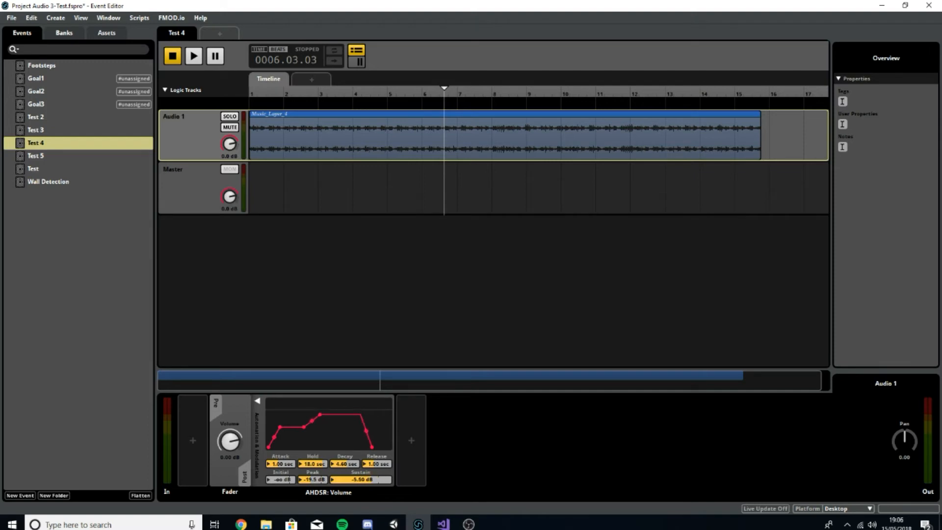
Step: Adjust the AHDSR envelope to 4.40 sec hold, -14.0 dB peak, 1.50 dB sustain and 1.40 sec release
{"action": "left_click", "coordinate": [326, 414]}
{"action": "left_click_drag", "start_coordinate": [321, 411], "coordinate": [319, 411]}
{"action": "left_click_drag", "start_coordinate": [362, 476], "coordinate": [362, 478]}
{"action": "mouse_move", "coordinate": [382, 459]}
{"action": "left_mouse_down"}
{"action": "mouse_move", "coordinate": [382, 450]}
{"action": "mouse_move", "coordinate": [378, 475]}
{"action": "left_mouse_up"}
{"action": "mouse_move", "coordinate": [317, 463]}
{"action": "left_mouse_down"}
{"action": "mouse_move", "coordinate": [316, 478]}
{"action": "mouse_move", "coordinate": [309, 456]}
{"action": "left_mouse_up"}
{"action": "left_click_drag", "start_coordinate": [312, 479], "coordinate": [376, 469]}
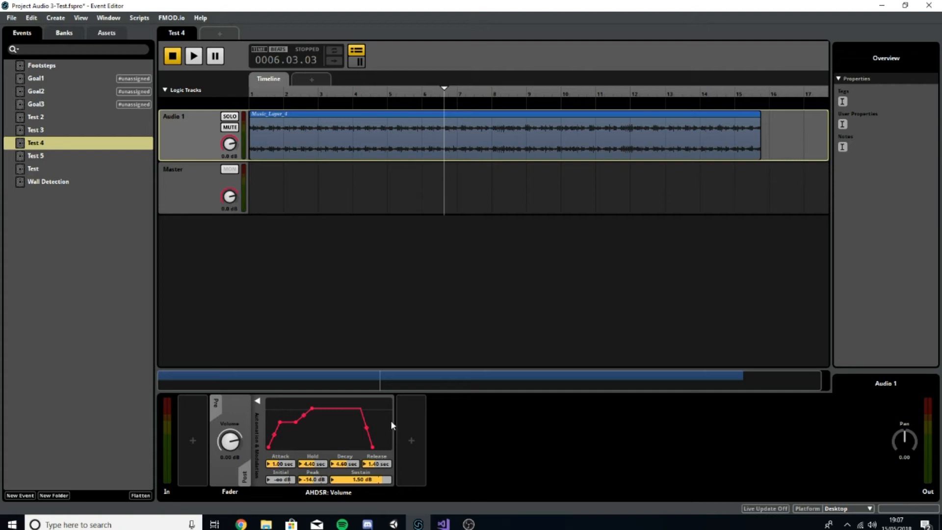
Step: Build the project's banks and switch to Unity
{"action": "left_click", "coordinate": [11, 17]}
{"action": "left_click", "coordinate": [51, 125]}
{"action": "left_click", "coordinate": [393, 524]}
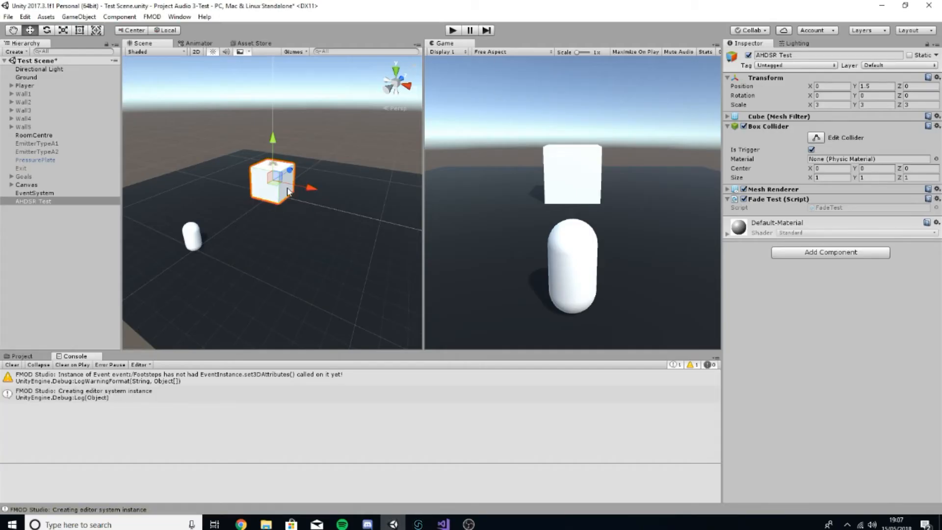
Step: Run the scene and walk the player into and out of the AHDSR Test cube to test the audio fades
{"action": "left_click", "coordinate": [451, 30]}
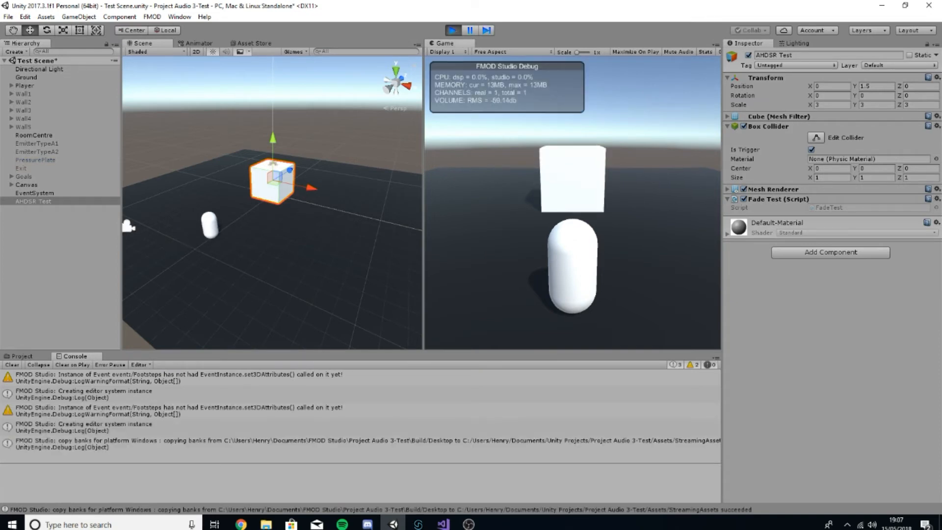
{"action": "key", "text": "w"}
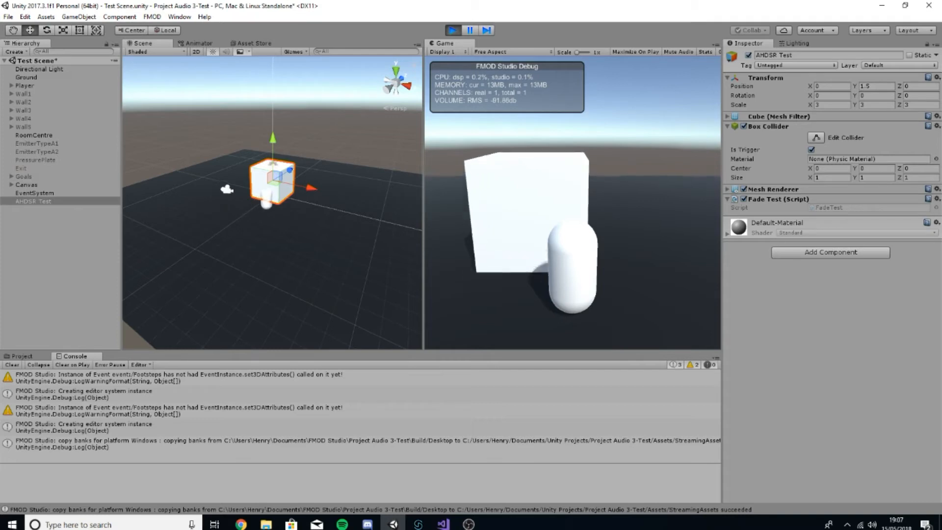
{"action": "key", "text": "s"}
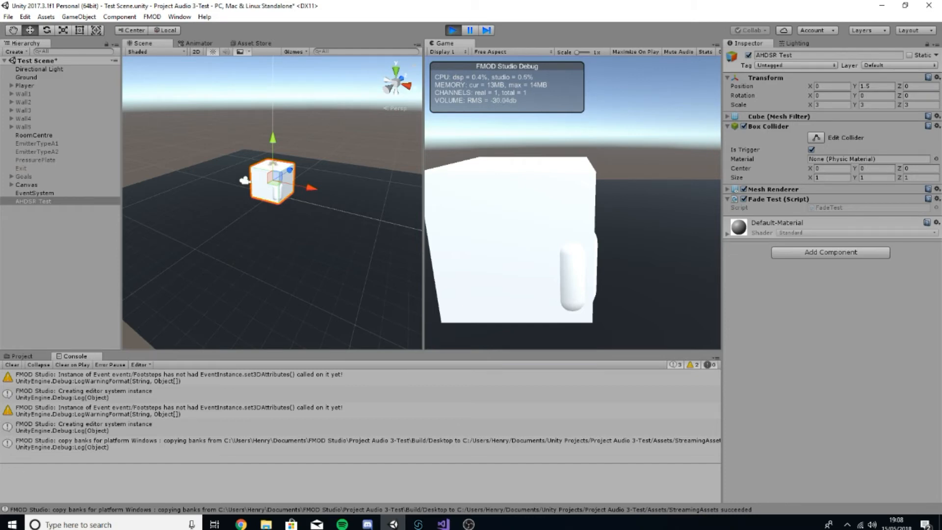
{"action": "key", "text": "d"}
{"action": "key", "text": "w"}
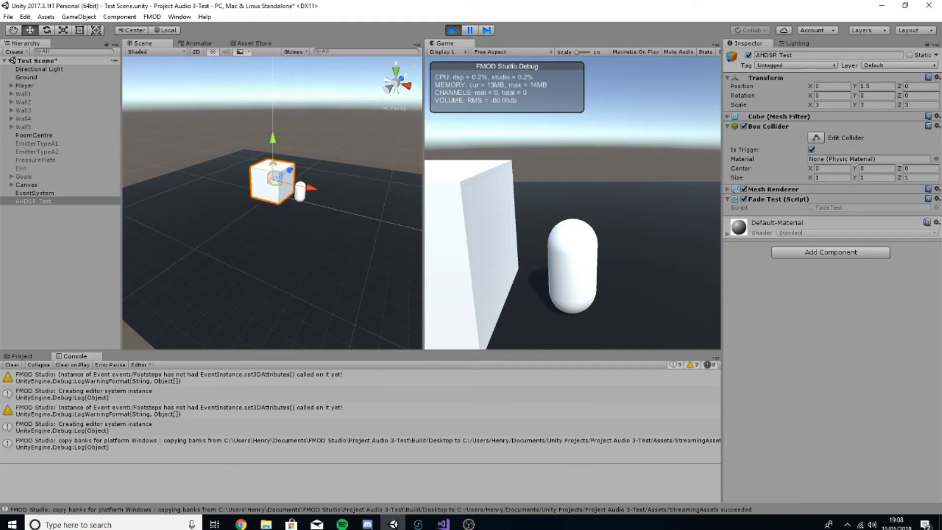
Step: Release the game's cursor, stop play mode in Unity and clear the console messages
{"action": "key", "text": "Escape"}
{"action": "left_click", "coordinate": [418, 524]}
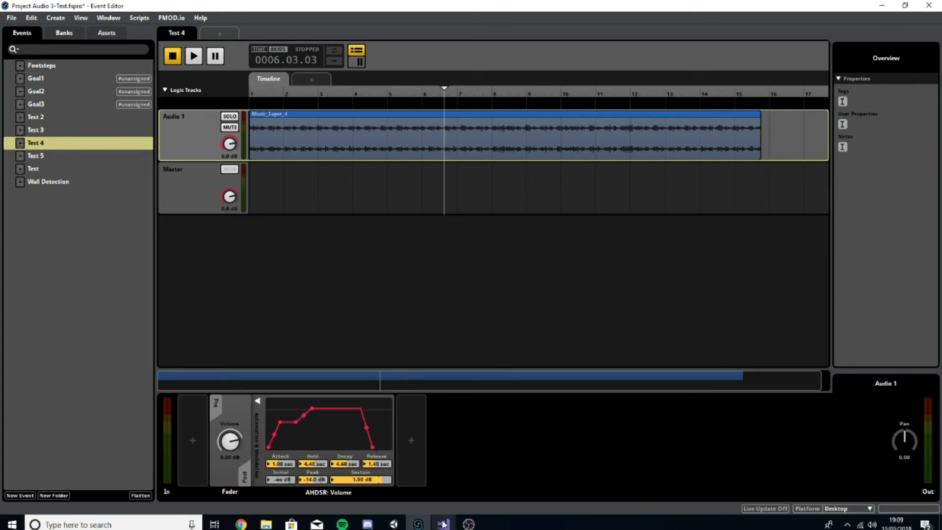
{"action": "left_click", "coordinate": [395, 525]}
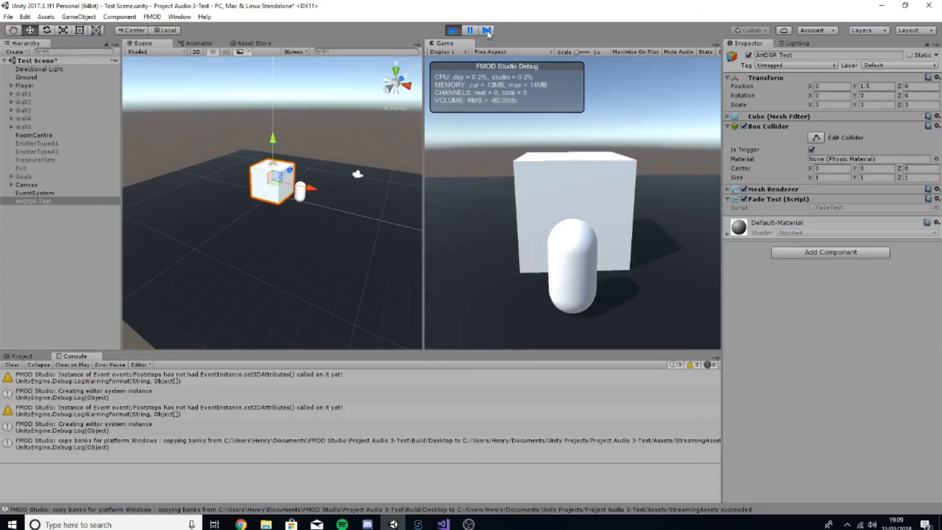
{"action": "left_click", "coordinate": [452, 30]}
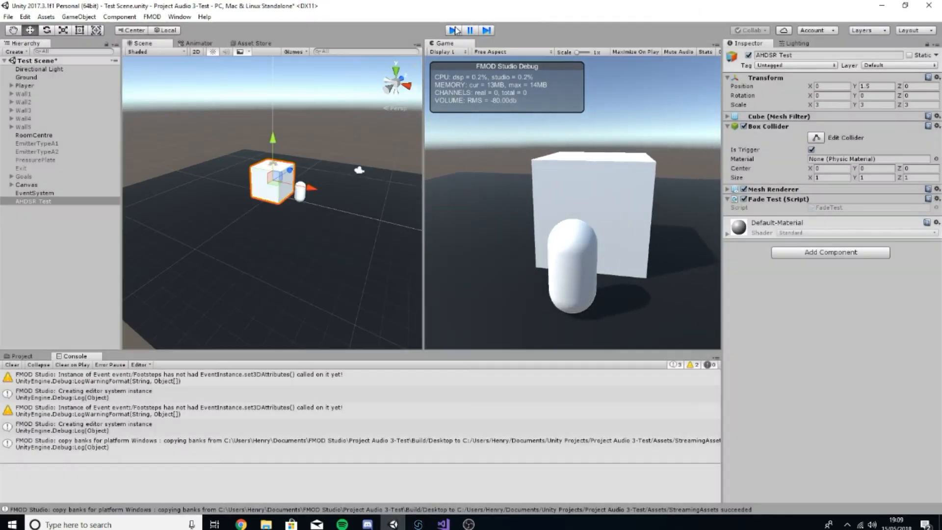
{"action": "left_click", "coordinate": [11, 365]}
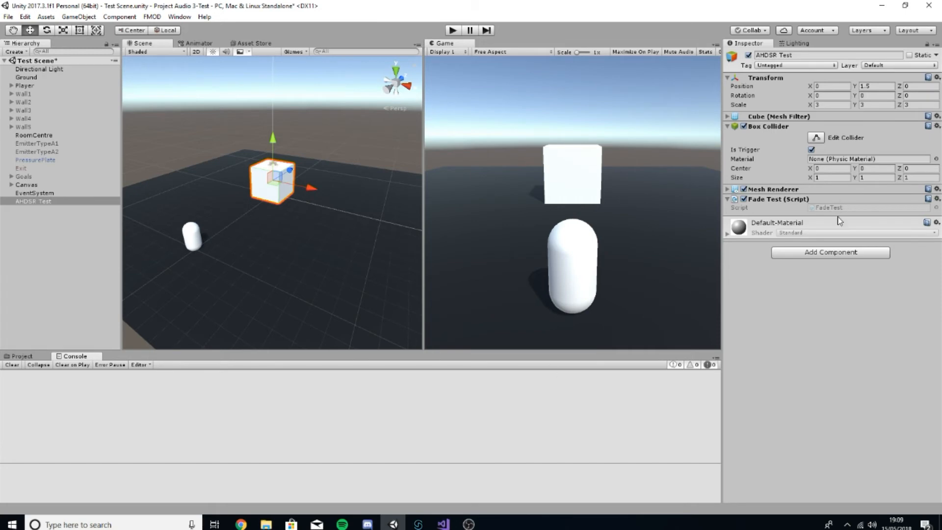
Step: Add an FMOD Studio Event Emitter to the AHDSR Test cube, playing on Object Start and stopping on Object Destroy
{"action": "left_click", "coordinate": [805, 252]}
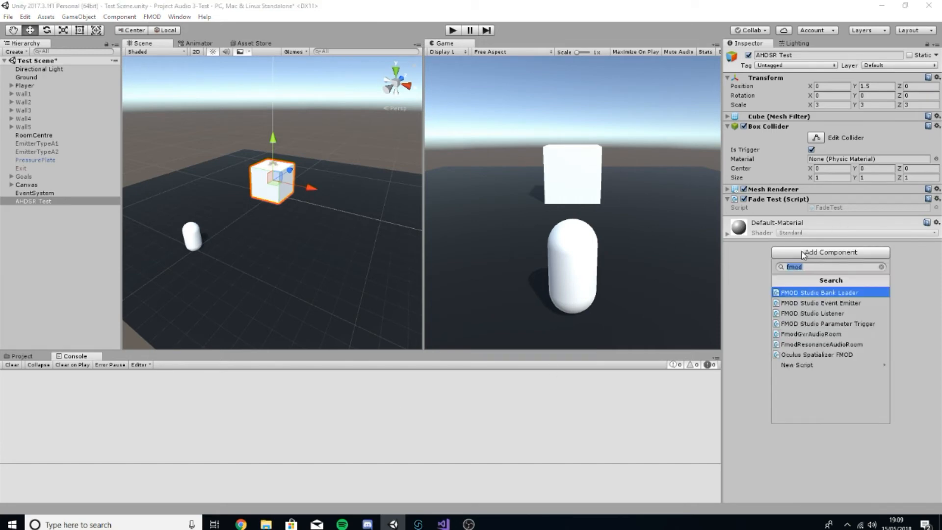
{"action": "left_click", "coordinate": [828, 303]}
{"action": "left_click", "coordinate": [822, 228]}
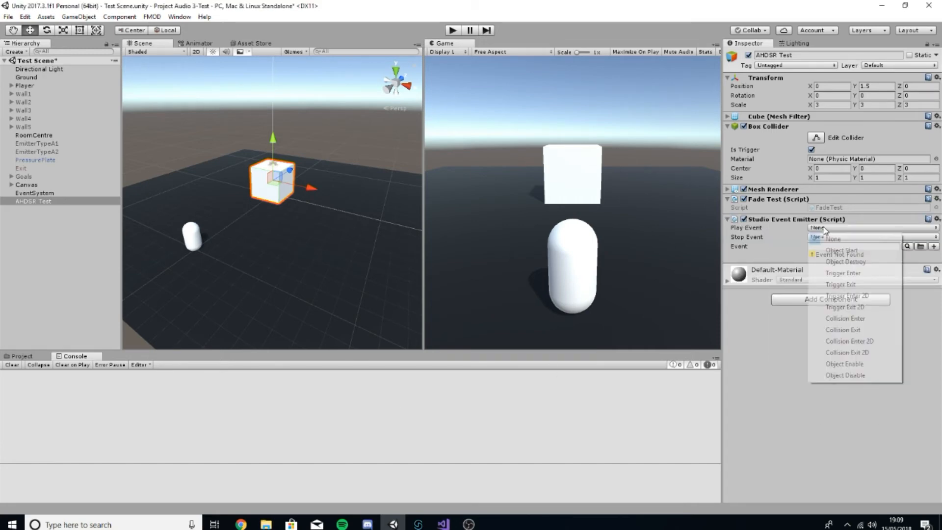
{"action": "left_click", "coordinate": [856, 251]}
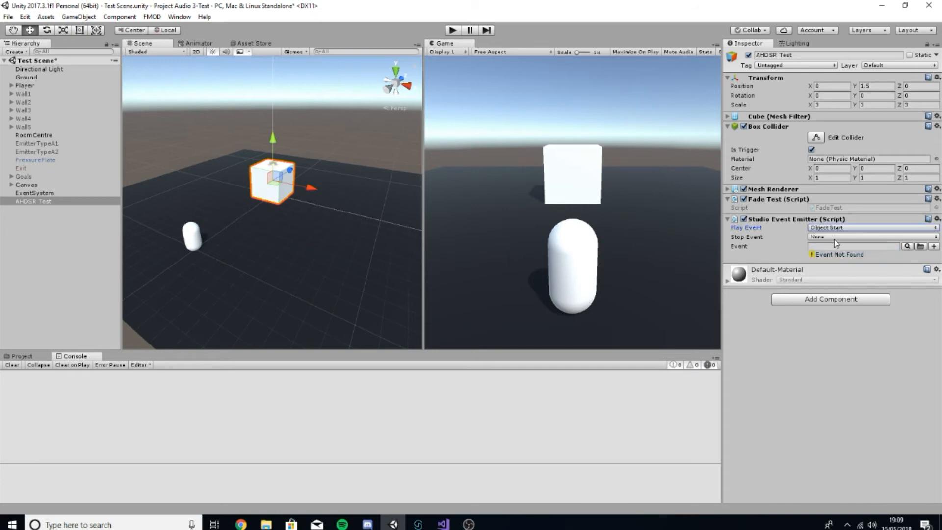
{"action": "left_click", "coordinate": [840, 236]}
{"action": "left_click", "coordinate": [842, 271]}
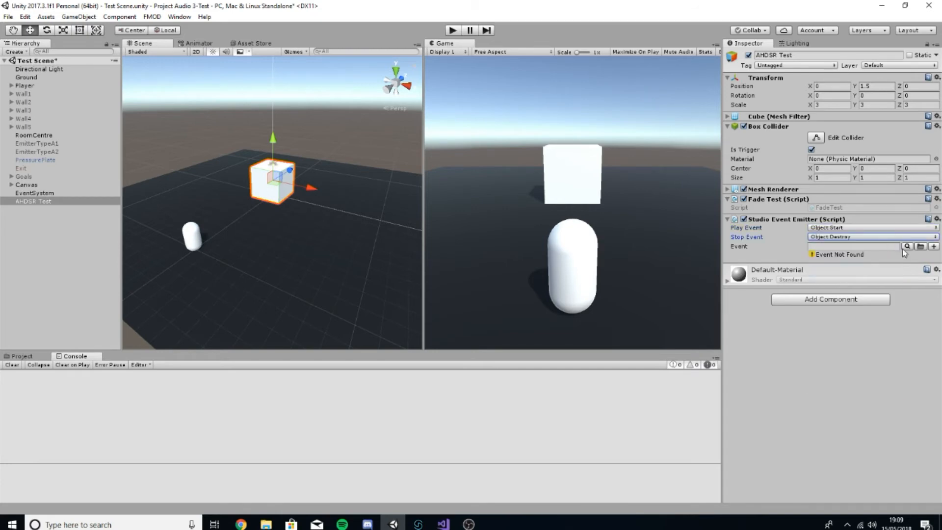
Step: Browse the emitter's selectable events without choosing one, and remove the Studio Event Emitter component from the cube
{"action": "left_click", "coordinate": [907, 246]}
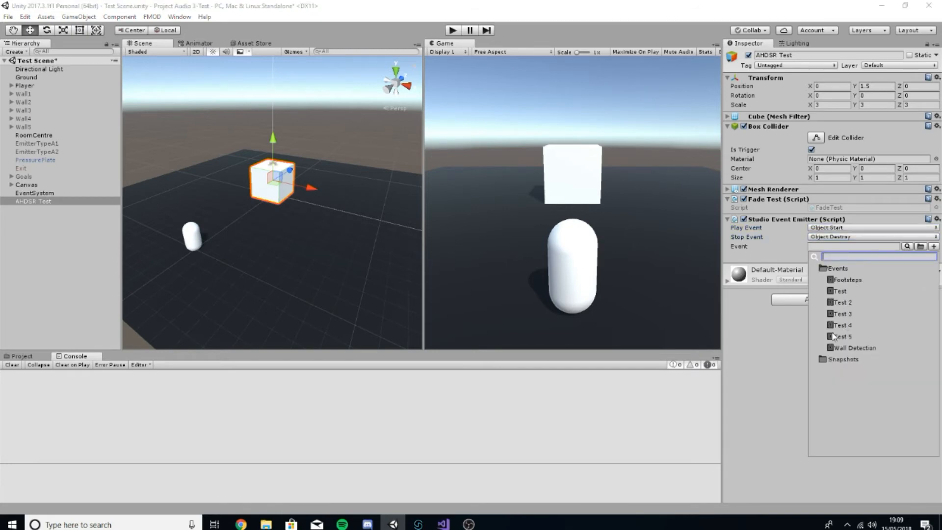
{"action": "left_click", "coordinate": [782, 348]}
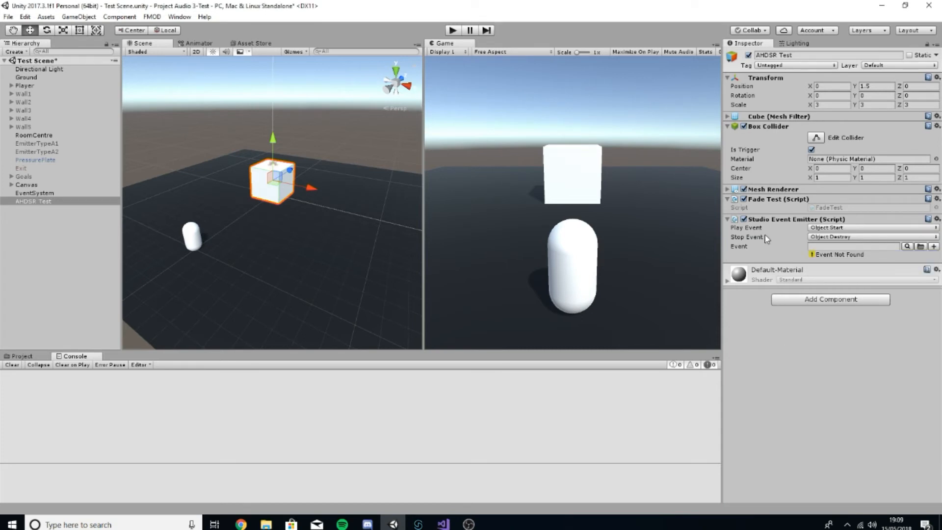
{"action": "right_click", "coordinate": [764, 219]}
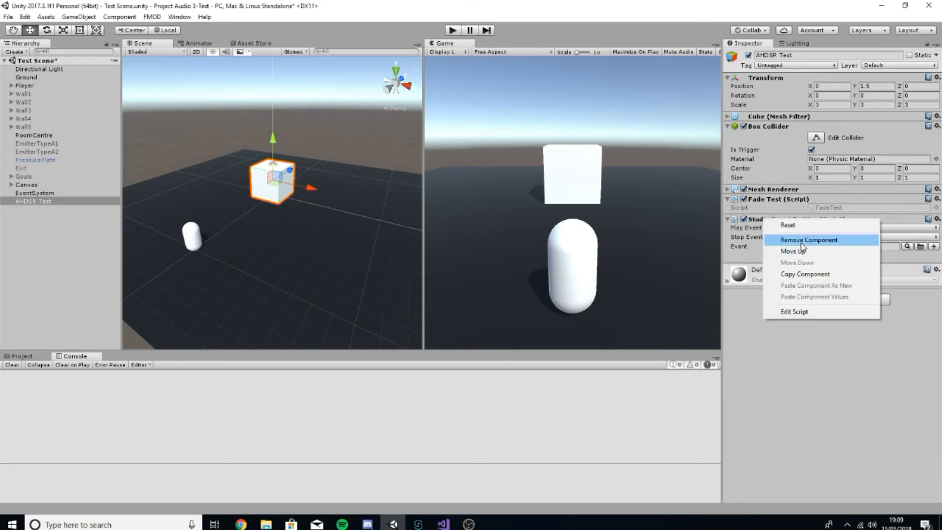
{"action": "left_click", "coordinate": [805, 239]}
Step: Open the cube's Fade Test script for editing and switch to Visual Studio
{"action": "right_click", "coordinate": [767, 201]}
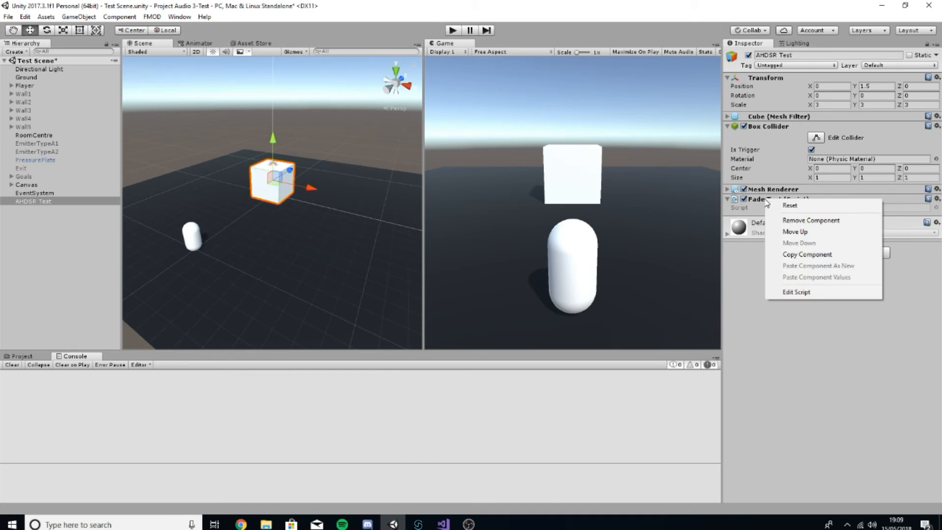
{"action": "left_click", "coordinate": [795, 292]}
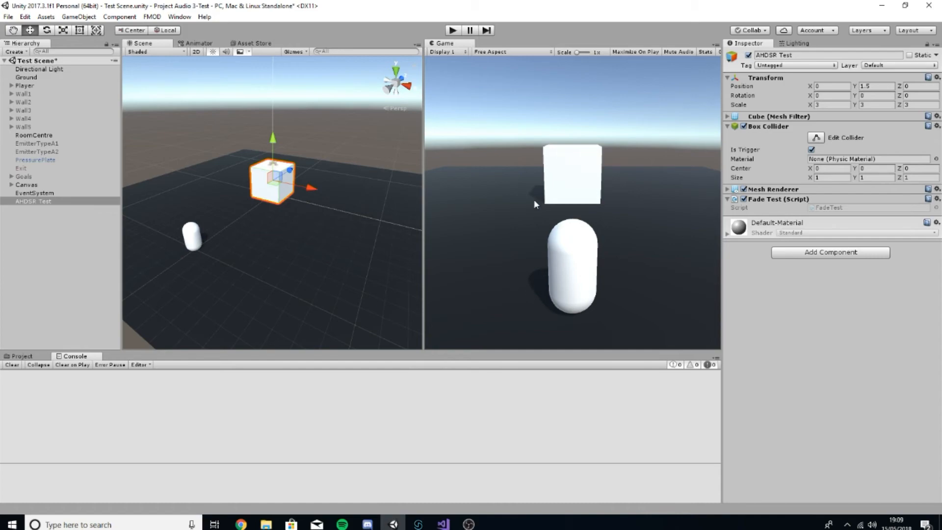
{"action": "left_click", "coordinate": [443, 524]}
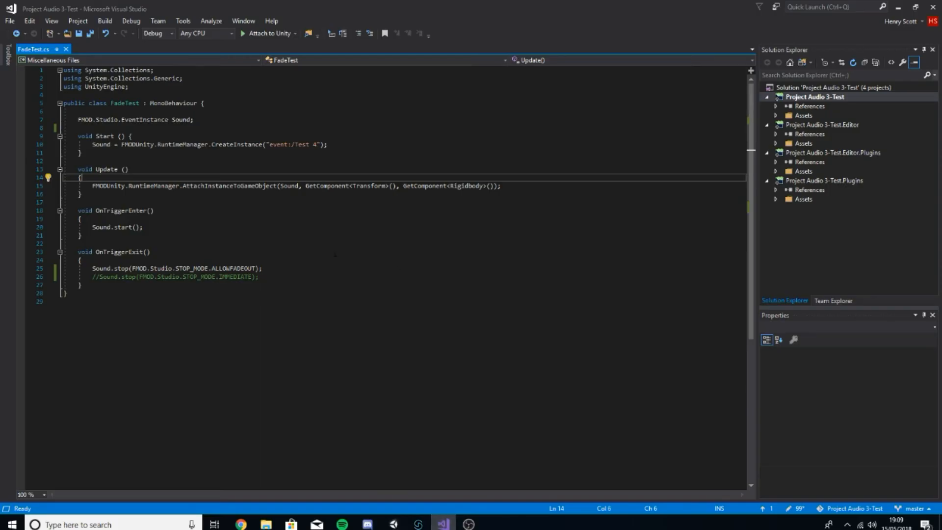
Step: Examine the FadeTest script's EventInstance declaration, its Start method and its OnTriggerEnter and OnTriggerExit methods
{"action": "left_click_drag", "start_coordinate": [78, 119], "coordinate": [154, 210]}
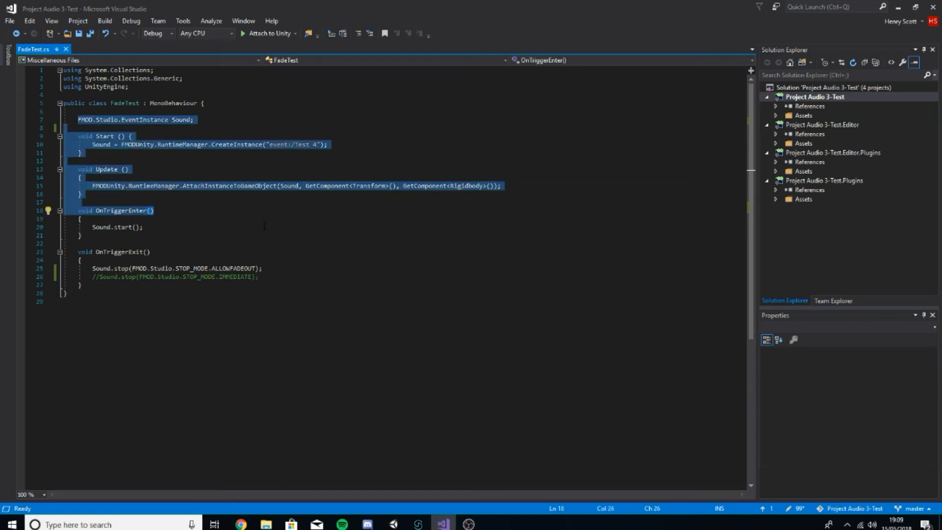
{"action": "left_click", "coordinate": [265, 227]}
{"action": "left_click_drag", "start_coordinate": [78, 119], "coordinate": [327, 153]}
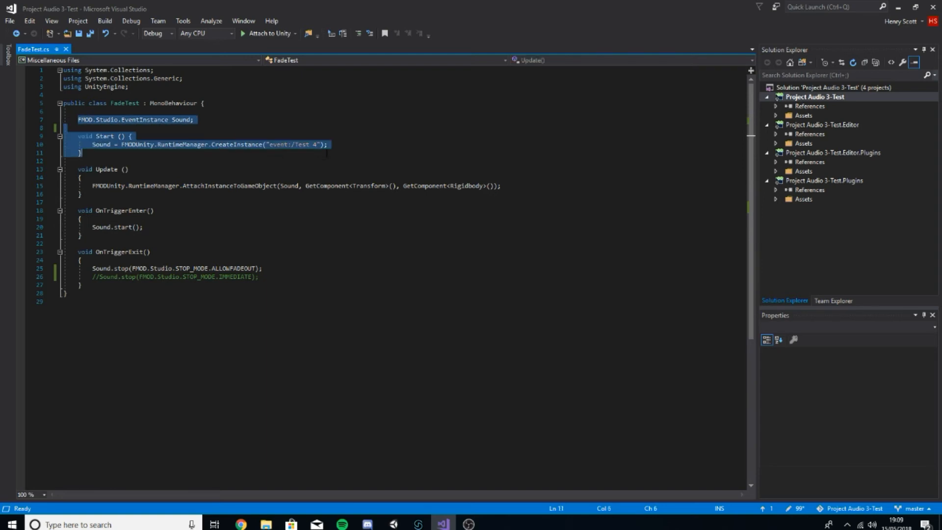
{"action": "left_click", "coordinate": [144, 154]}
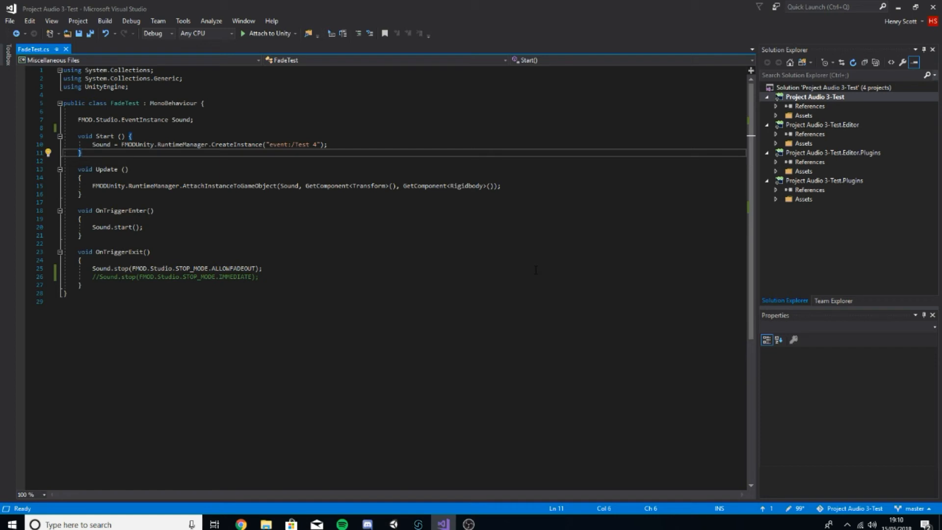
{"action": "left_click_drag", "start_coordinate": [77, 211], "coordinate": [71, 293]}
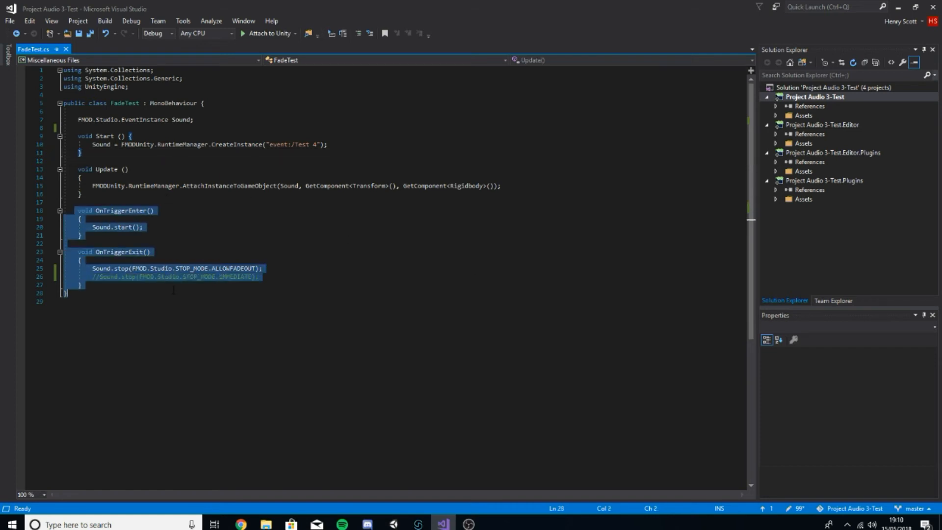
{"action": "left_click", "coordinate": [150, 227]}
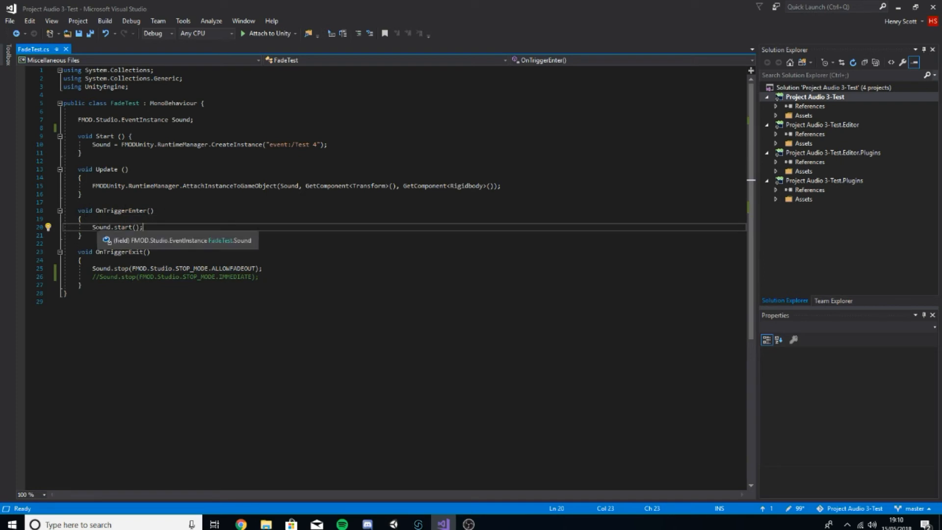
{"action": "left_click_drag", "start_coordinate": [78, 210], "coordinate": [148, 227]}
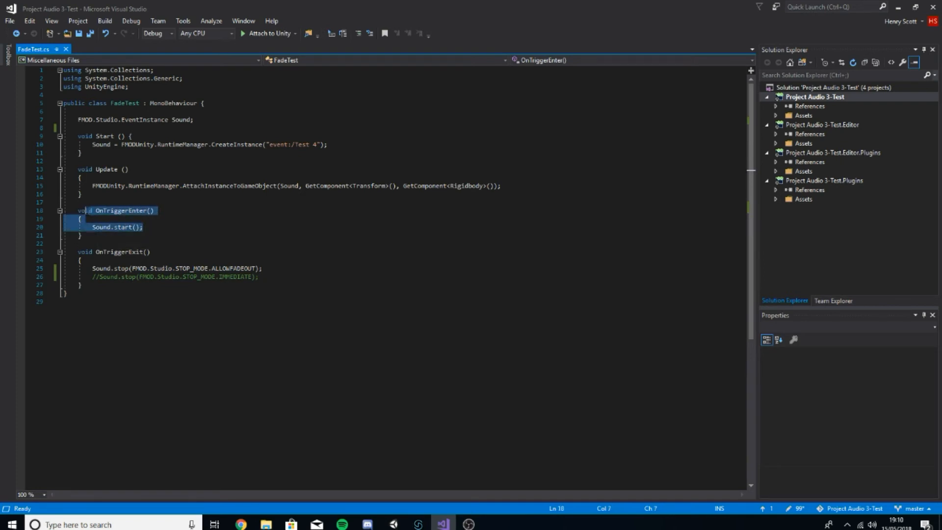
{"action": "left_click_drag", "start_coordinate": [78, 211], "coordinate": [82, 235]}
{"action": "left_click", "coordinate": [152, 226]}
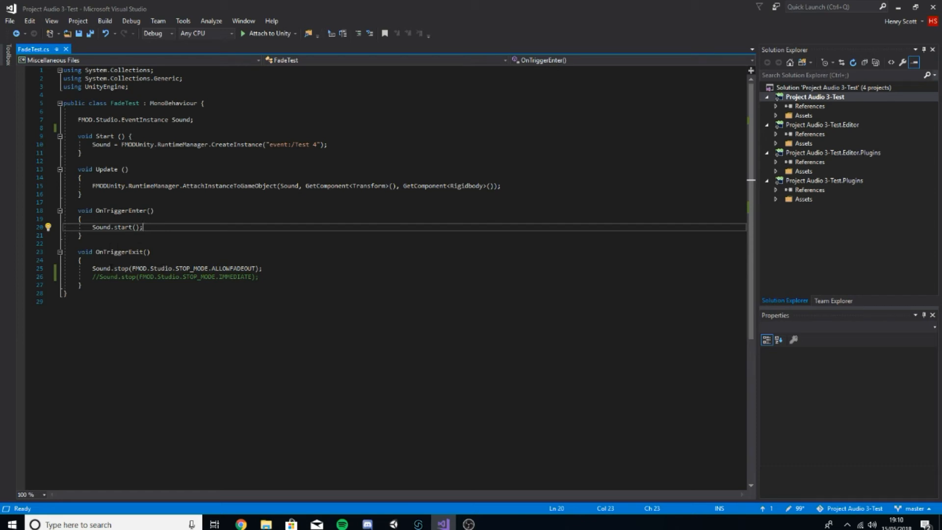
Step: Examine the ALLOWFADEOUT stop call in OnTriggerExit alongside Test 4's AHDSR envelope in FMOD Studio, and return to Visual Studio
{"action": "left_click", "coordinate": [99, 277]}
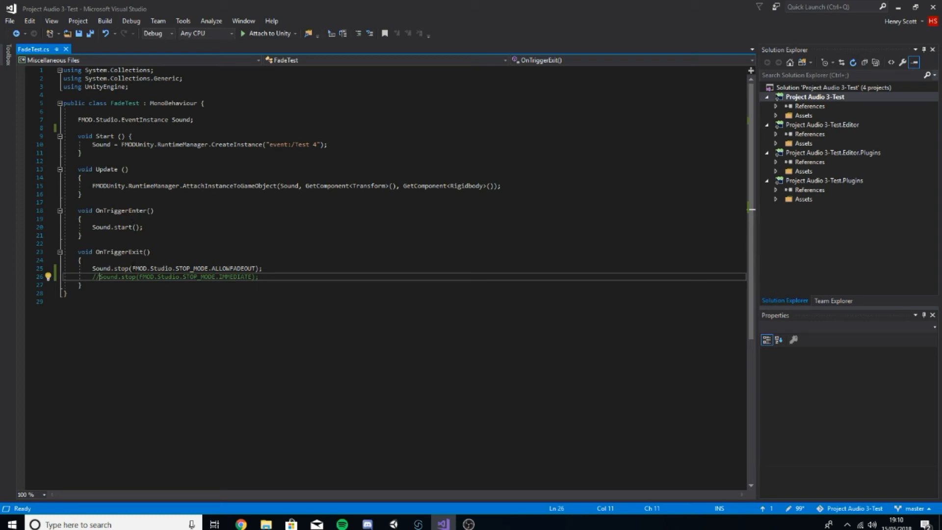
{"action": "left_click_drag", "start_coordinate": [132, 268], "coordinate": [255, 269]}
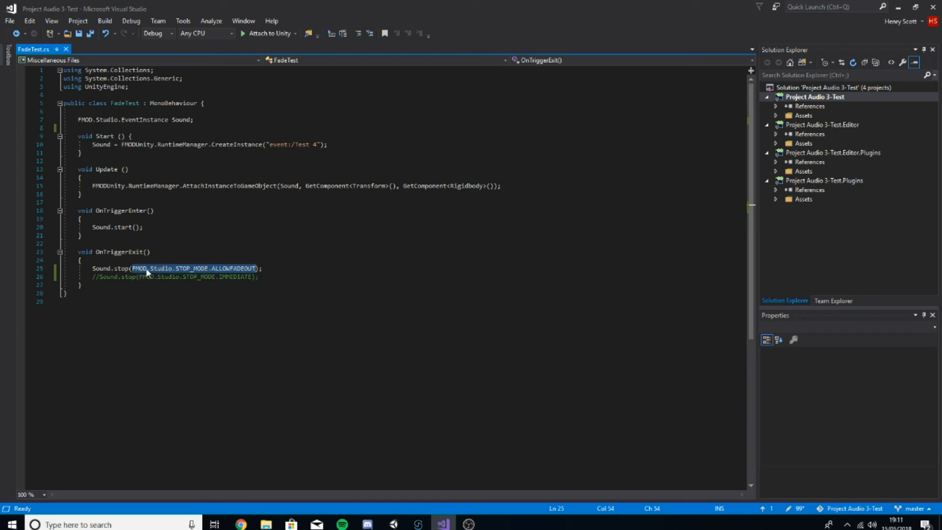
{"action": "left_click", "coordinate": [256, 268]}
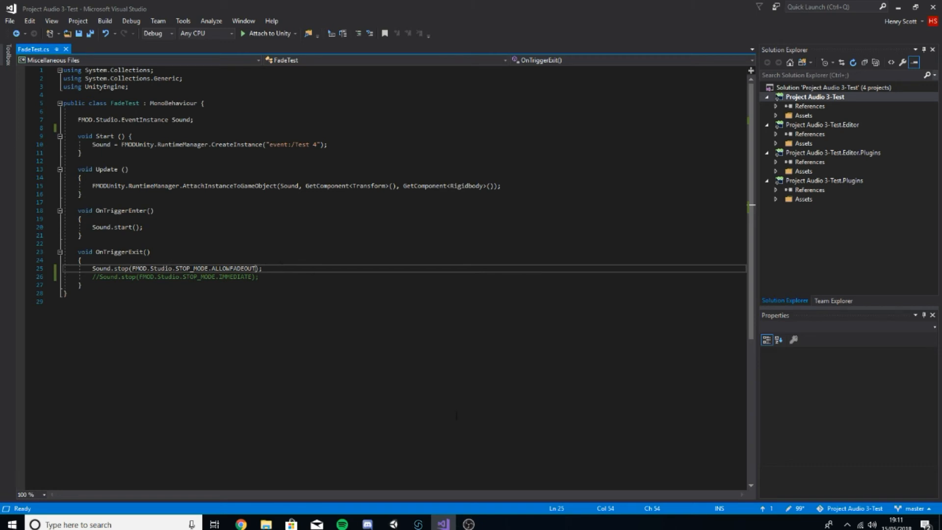
{"action": "left_click", "coordinate": [444, 525]}
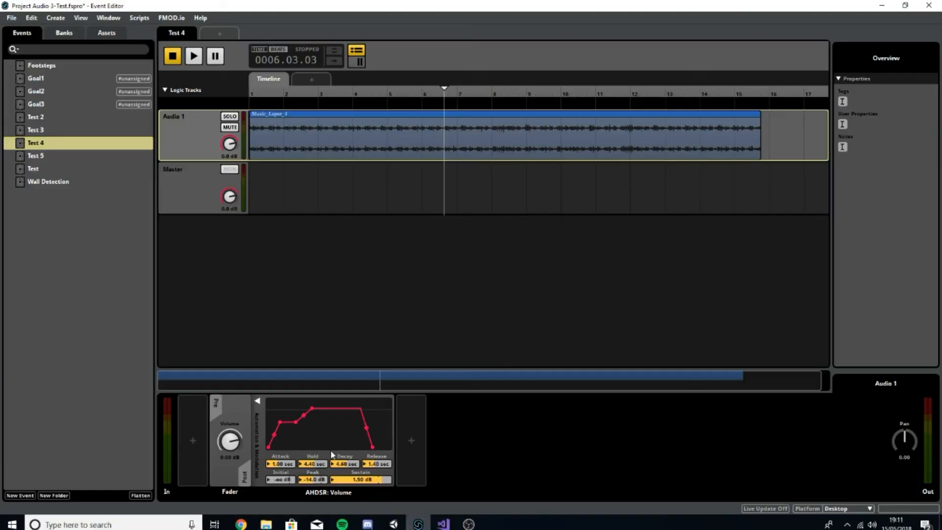
{"action": "left_click", "coordinate": [446, 525]}
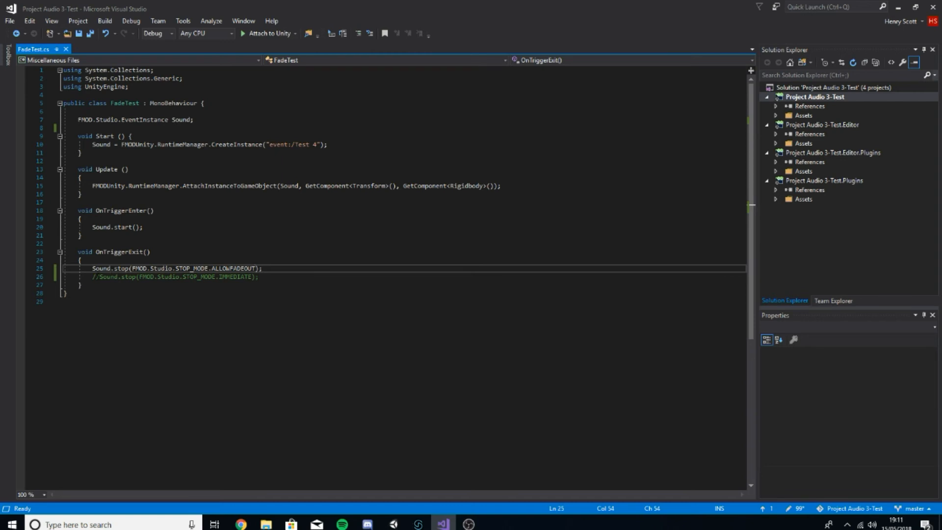
Step: In OnTriggerExit, uncomment the STOP_MODE.IMMEDIATE stop call and comment out the STOP_MODE.ALLOWFADEOUT one
{"action": "left_click", "coordinate": [97, 277]}
{"action": "key", "text": "BackSpace"}
{"action": "key", "text": "BackSpace"}
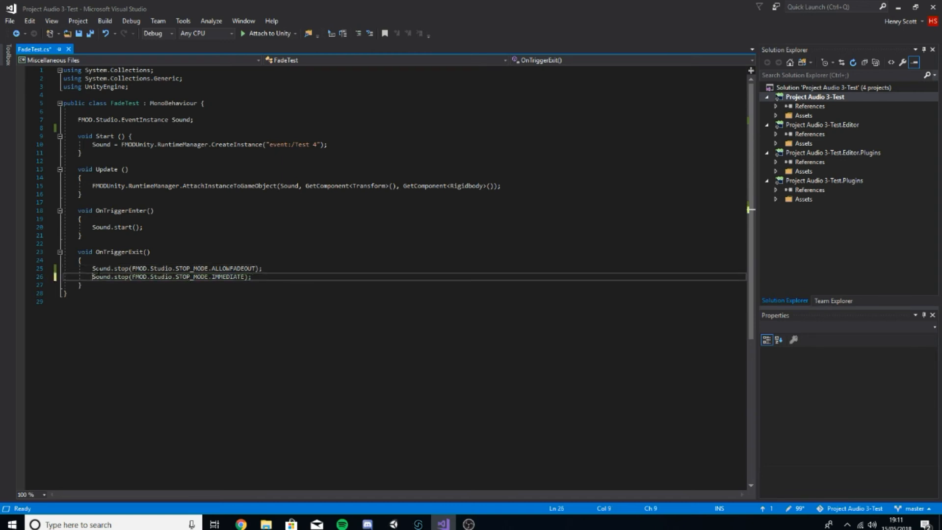
{"action": "key", "text": "Up"}
{"action": "type", "text": "//"}
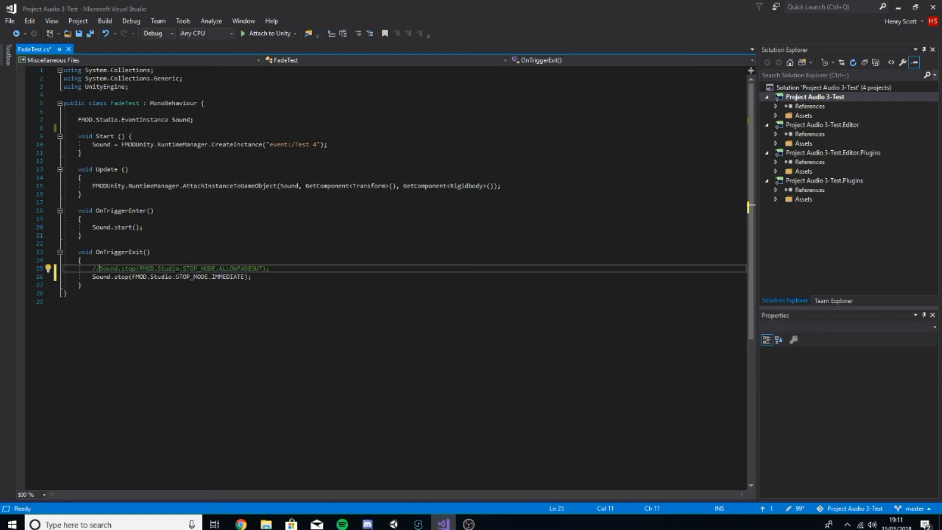
Step: Compare the IMMEDIATE stop call with the AHDSR volume envelope in FMOD Studio, and return to the script in Visual Studio
{"action": "left_click", "coordinate": [212, 276]}
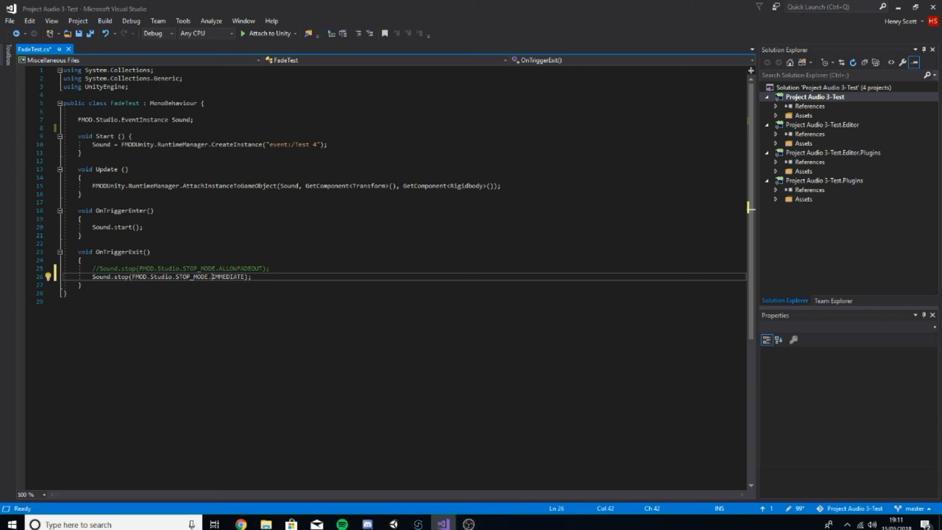
{"action": "left_click", "coordinate": [476, 527]}
{"action": "left_click", "coordinate": [469, 524]}
{"action": "left_click", "coordinate": [418, 524]}
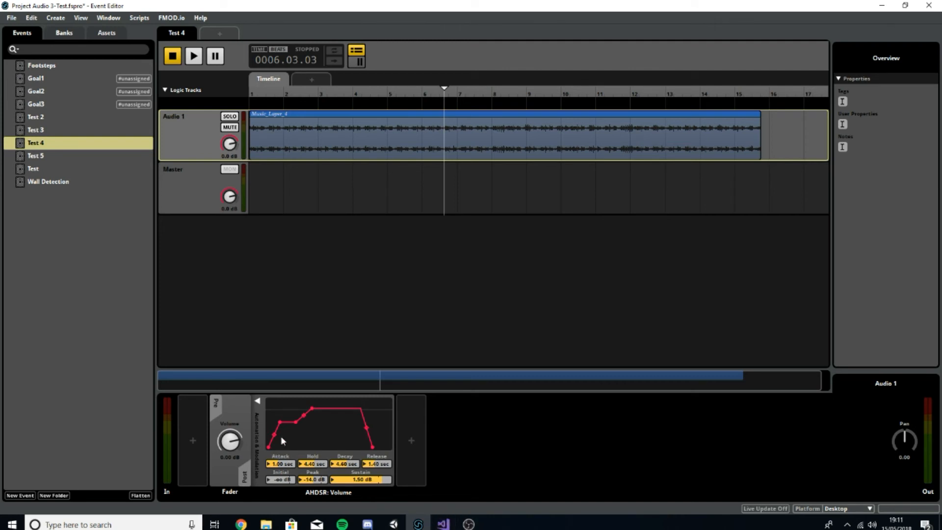
{"action": "left_click", "coordinate": [443, 524]}
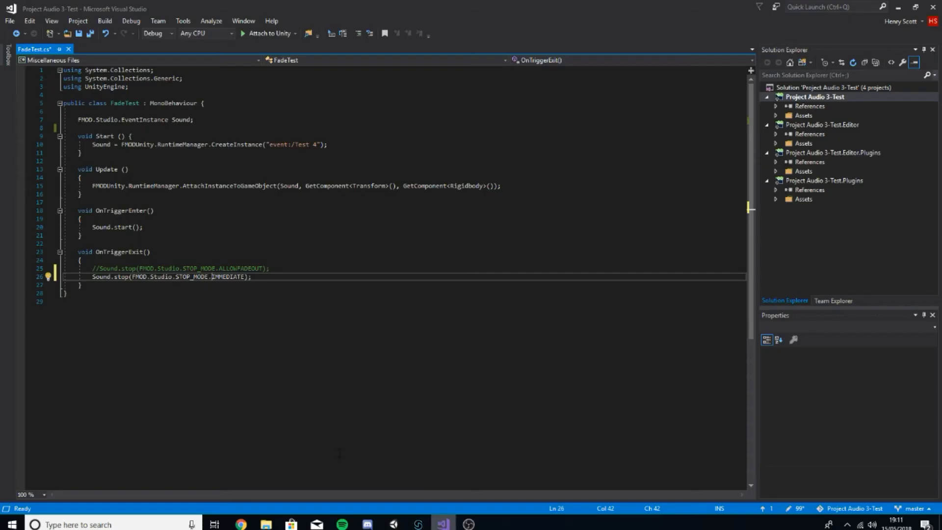
Step: Examine Test 4's AHDSR volume envelope in FMOD Studio and return to the FadeTest script in Visual Studio
{"action": "left_click", "coordinate": [467, 524]}
{"action": "left_click", "coordinate": [459, 524]}
{"action": "left_click", "coordinate": [418, 524]}
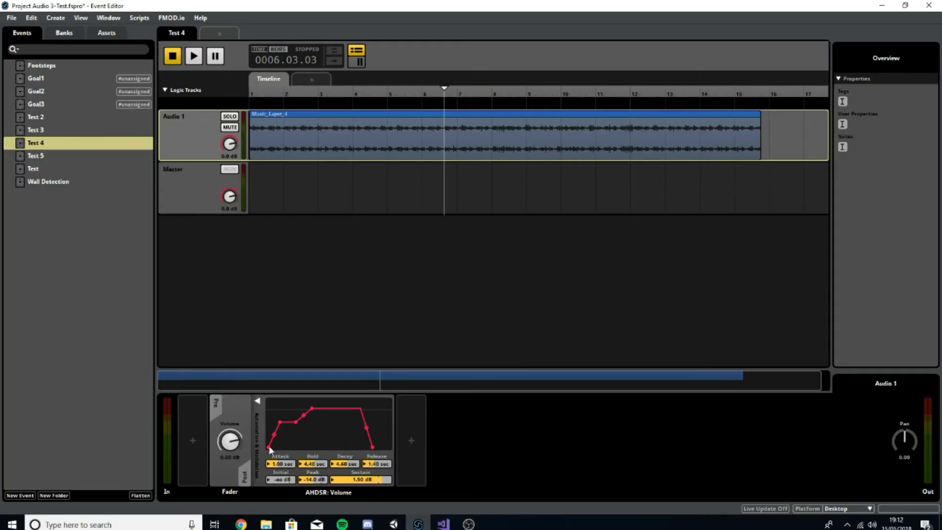
{"action": "left_click", "coordinate": [441, 524]}
Step: Save the FadeTest script with the IMMEDIATE stop call active, switch to Unity and clear the console
{"action": "left_click", "coordinate": [252, 259]}
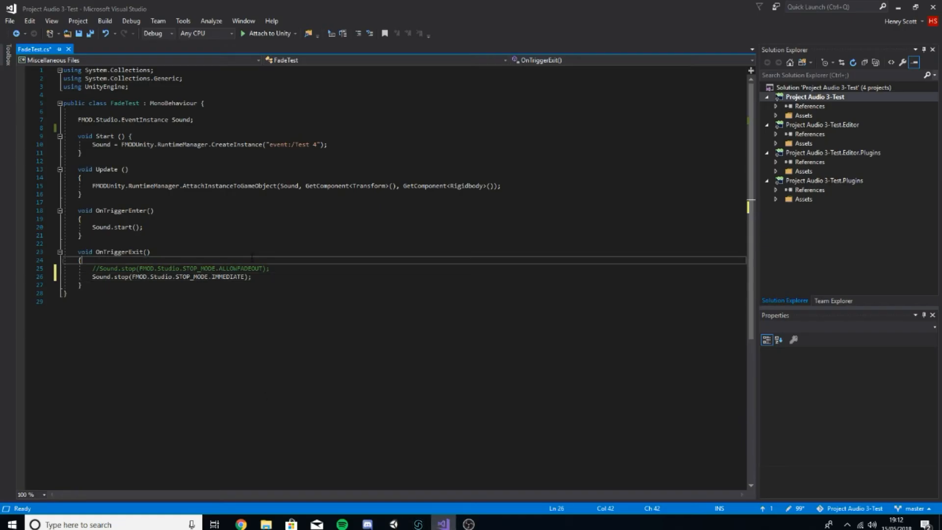
{"action": "key", "text": "ctrl+s"}
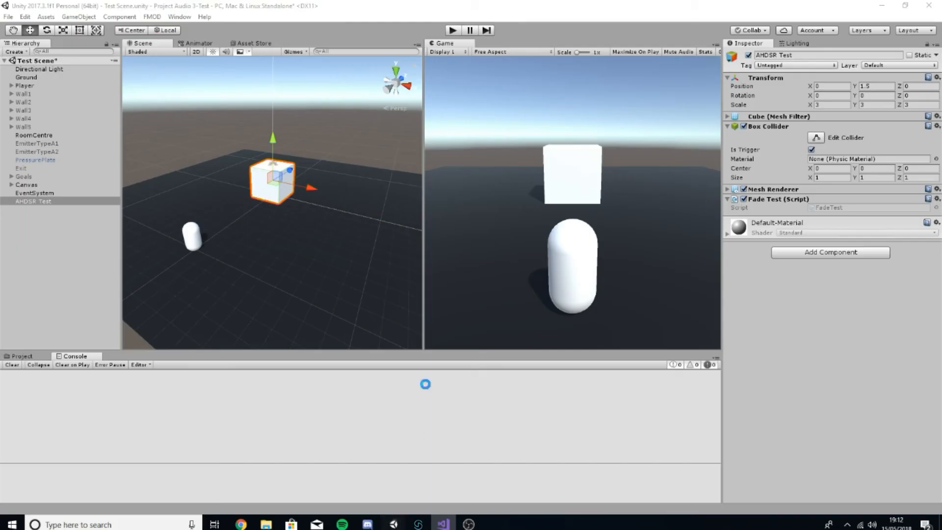
{"action": "left_click", "coordinate": [393, 523]}
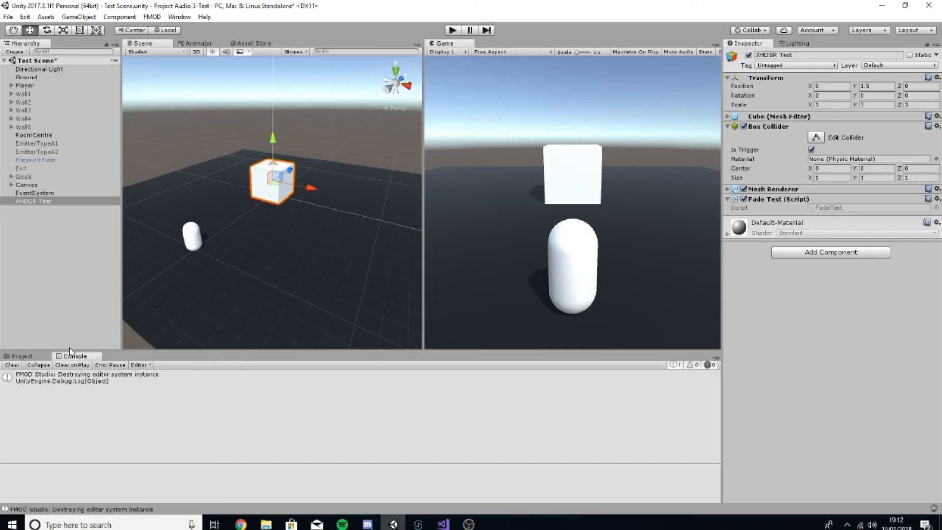
{"action": "left_click", "coordinate": [12, 365]}
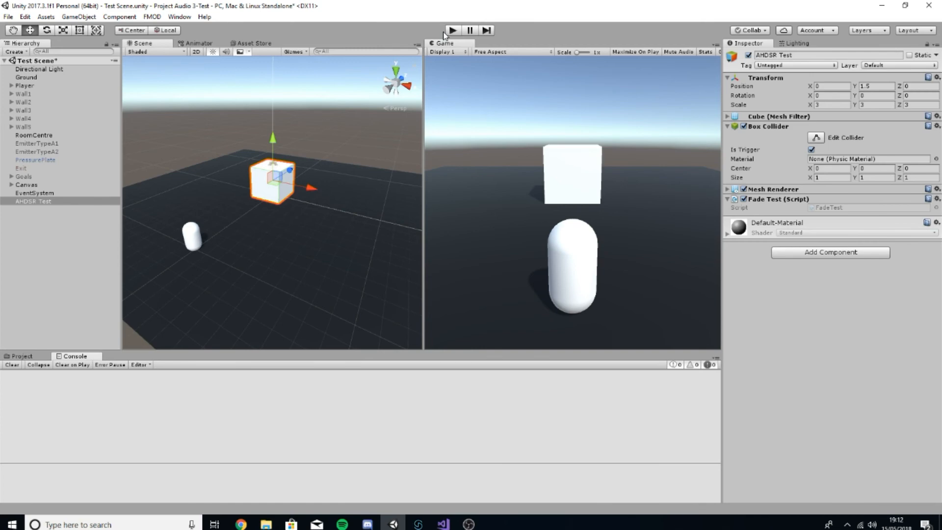
Step: Playtest the scene by moving the player into the AHDSR Test cube and out of its side, and end play mode
{"action": "left_click", "coordinate": [451, 31]}
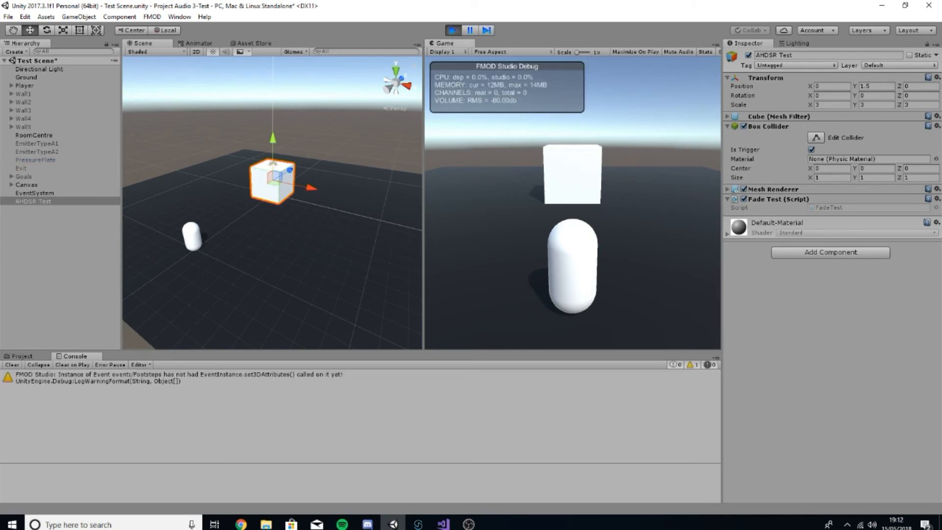
{"action": "key", "text": "w"}
{"action": "key", "text": "w"}
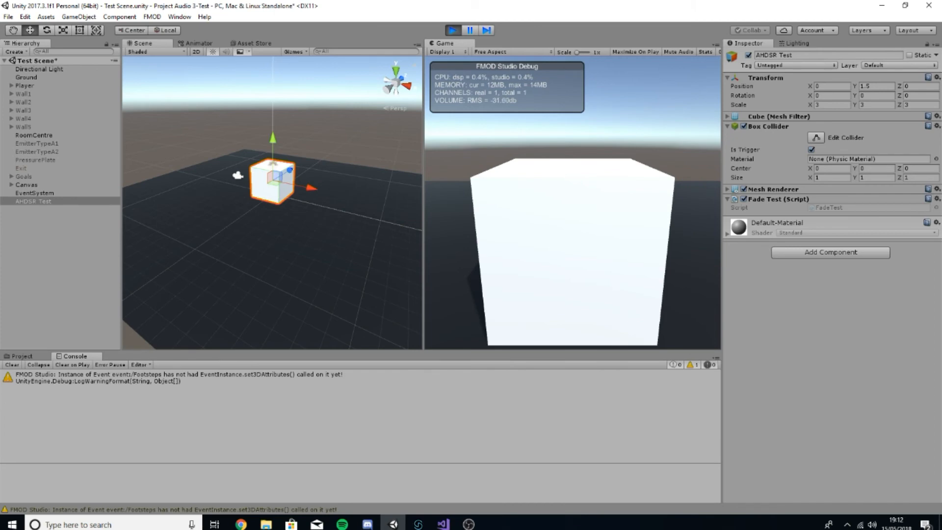
{"action": "key", "text": "d"}
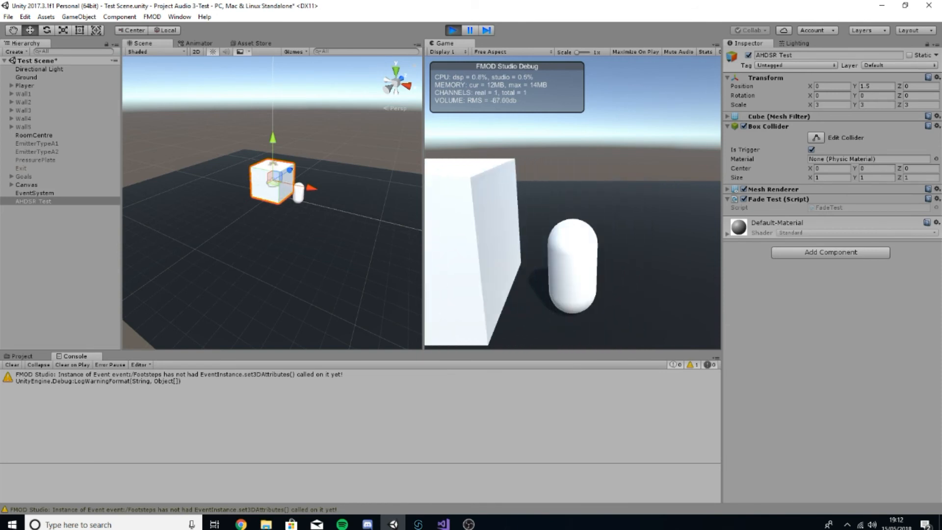
{"action": "left_click", "coordinate": [453, 31]}
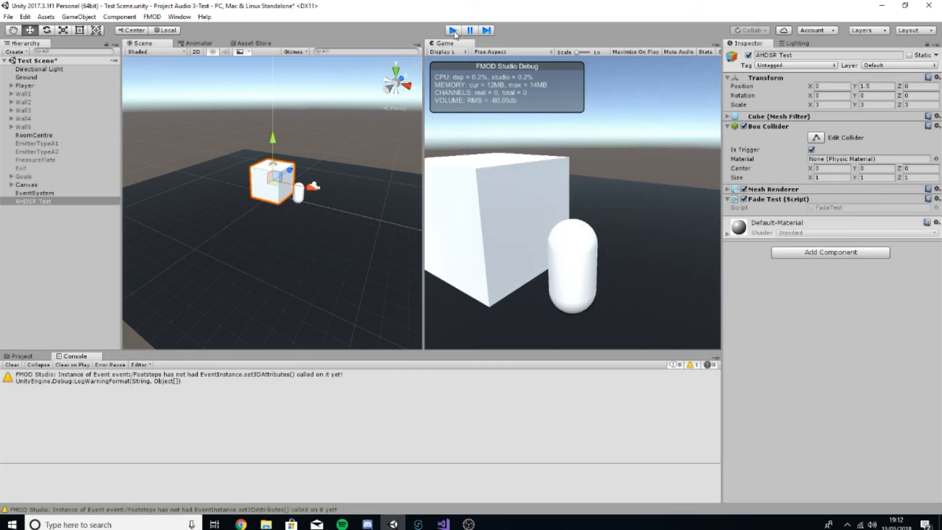
Step: Compare OnTriggerExit's IMMEDIATE stop call with the AHDSR release and the end of the Music_Layer_4 clip in FMOD Studio
{"action": "left_click", "coordinate": [443, 524]}
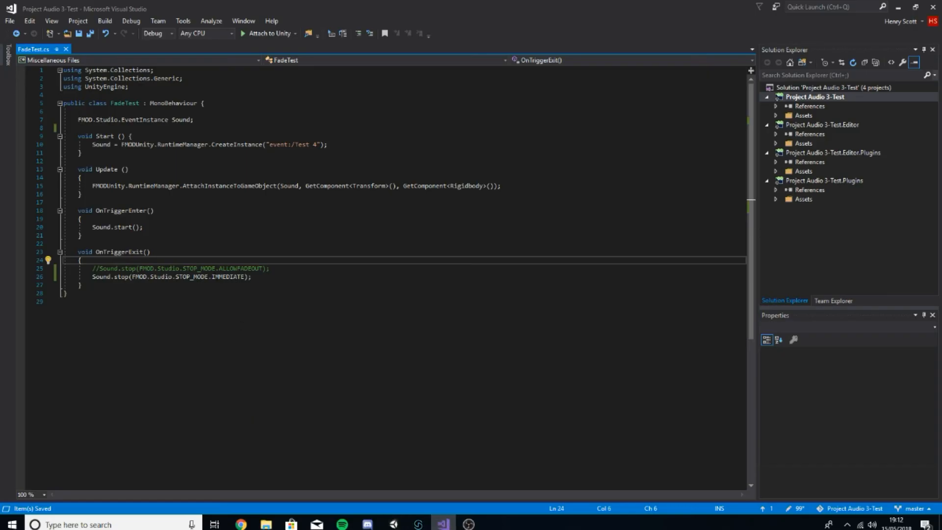
{"action": "left_click", "coordinate": [469, 523]}
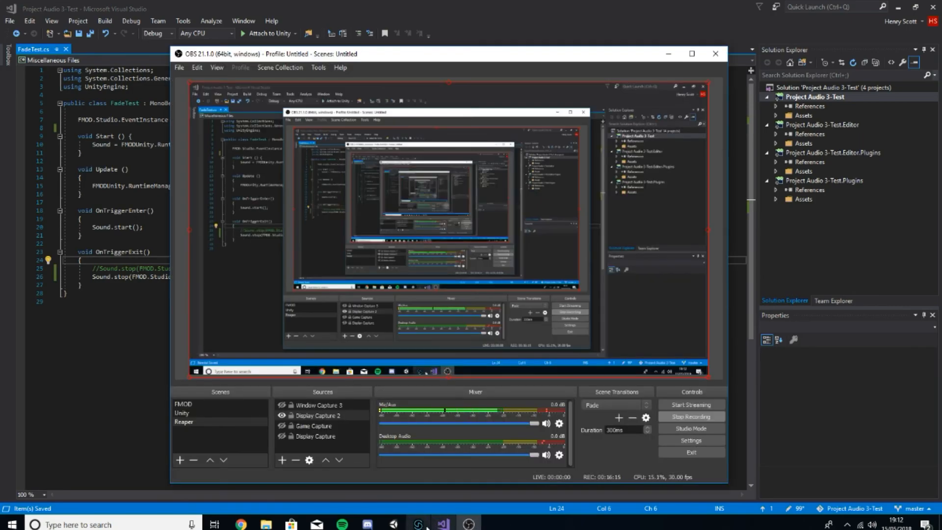
{"action": "left_click", "coordinate": [418, 524]}
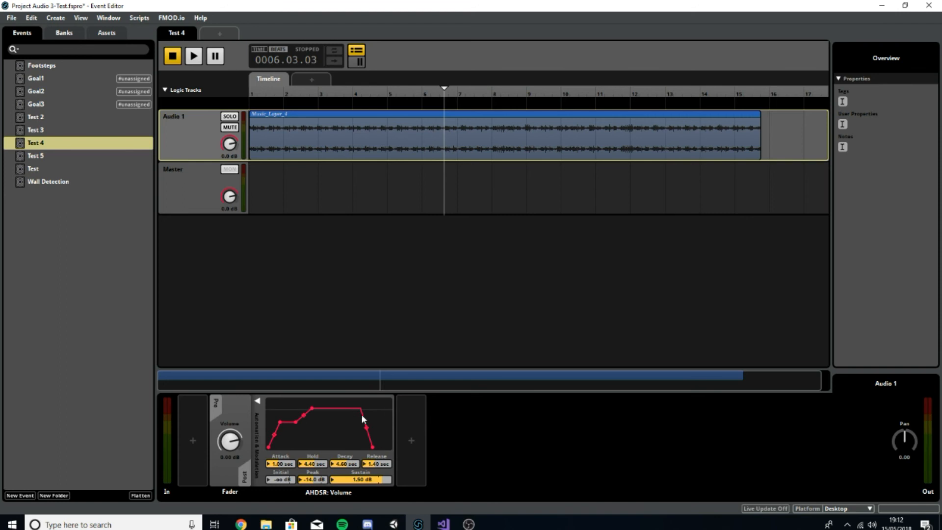
{"action": "mouse_move", "coordinate": [760, 115]}
{"action": "left_mouse_down"}
{"action": "mouse_move", "coordinate": [613, 122]}
{"action": "mouse_move", "coordinate": [753, 126]}
{"action": "left_mouse_up"}
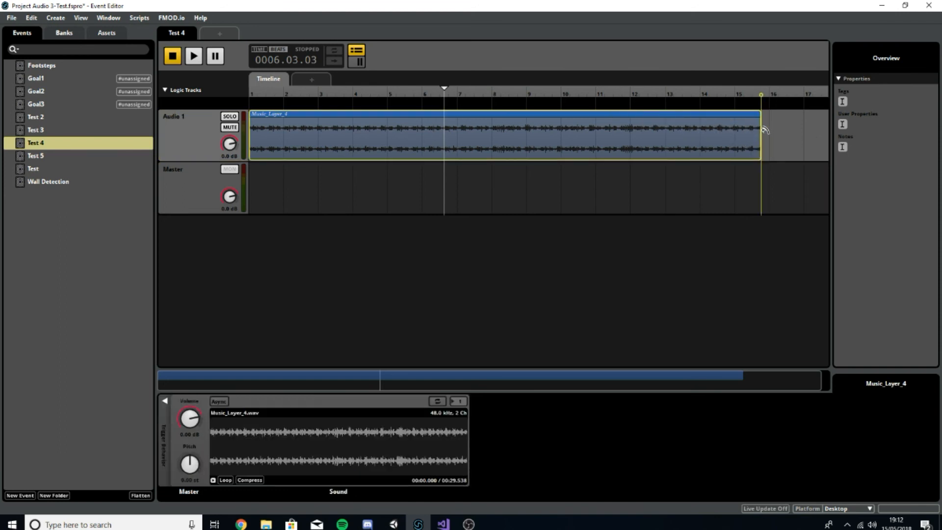
{"action": "left_click", "coordinate": [443, 524]}
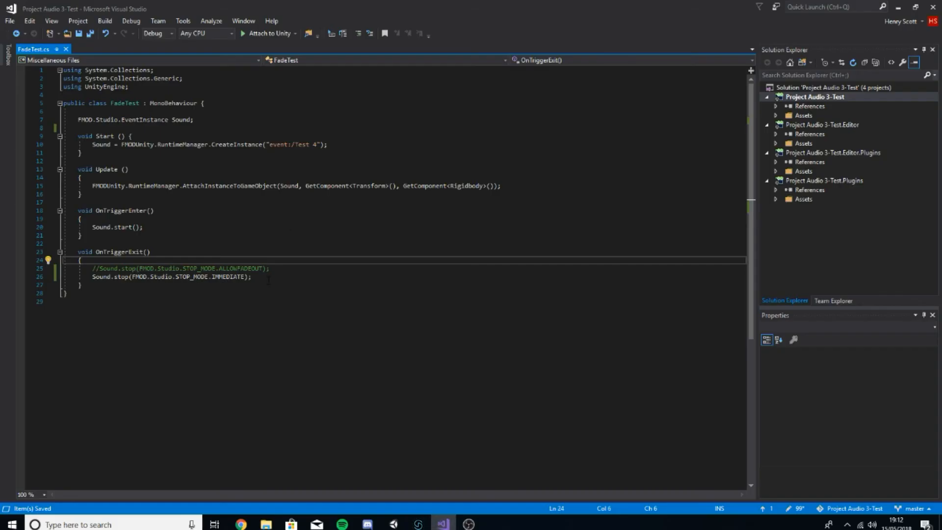
{"action": "left_click", "coordinate": [265, 277]}
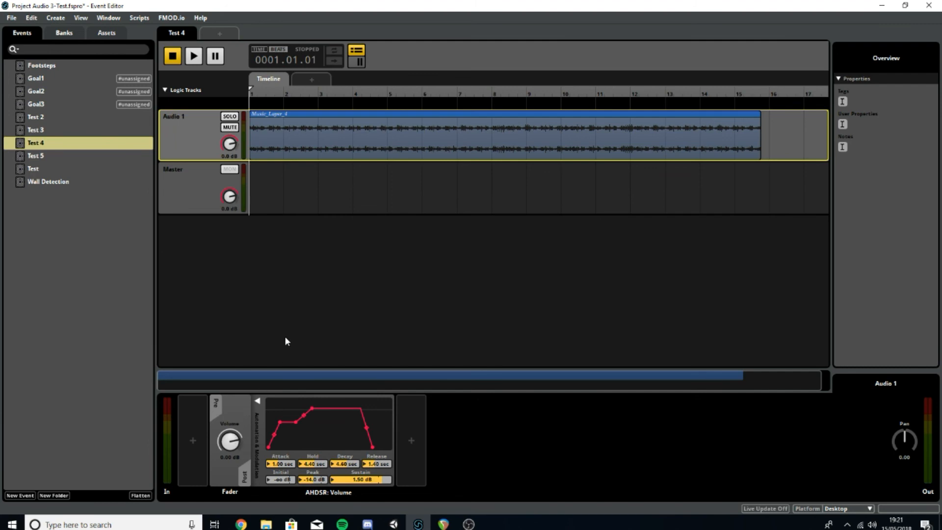
Step: In FMOD Studio, add an FMOD Pitch Shifter effect to Audio 1 and an AHDSR modulator on its pitch
{"action": "right_click", "coordinate": [418, 410]}
{"action": "mouse_move", "coordinate": [466, 416]}
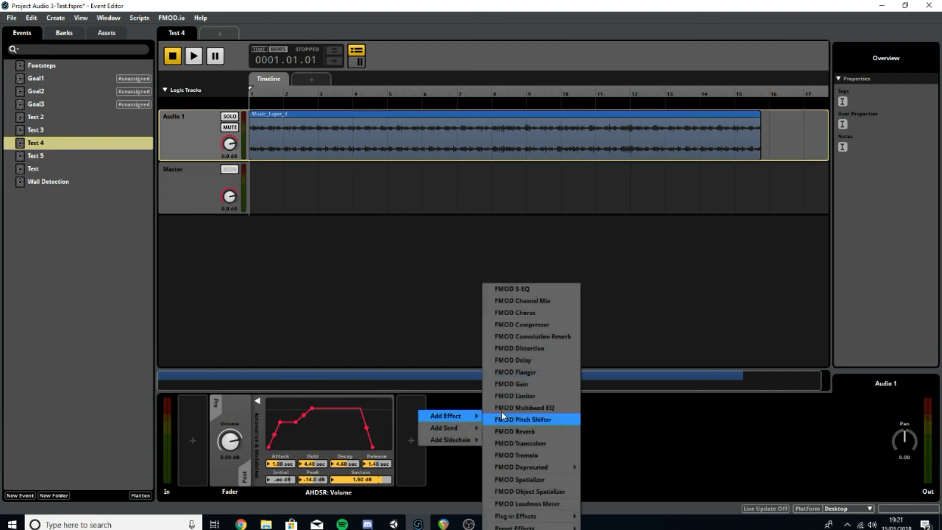
{"action": "left_click", "coordinate": [532, 419]}
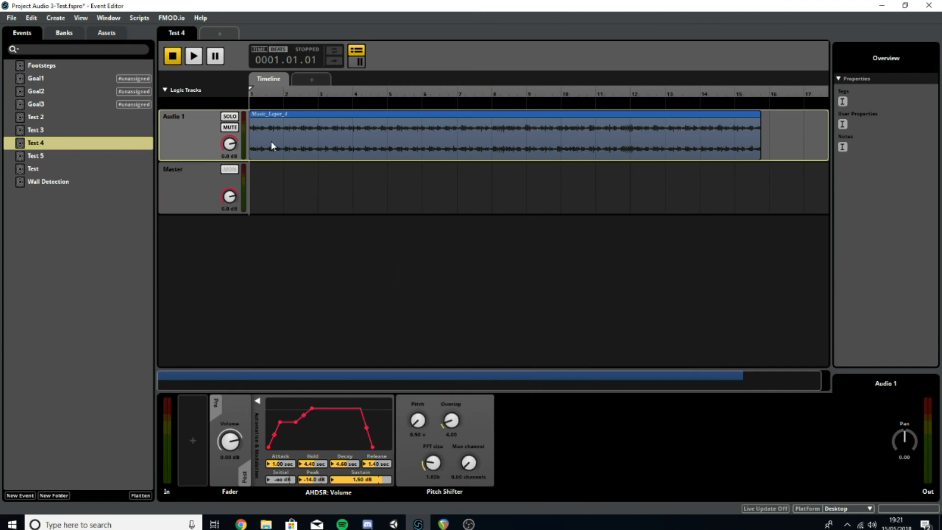
{"action": "right_click", "coordinate": [417, 423]}
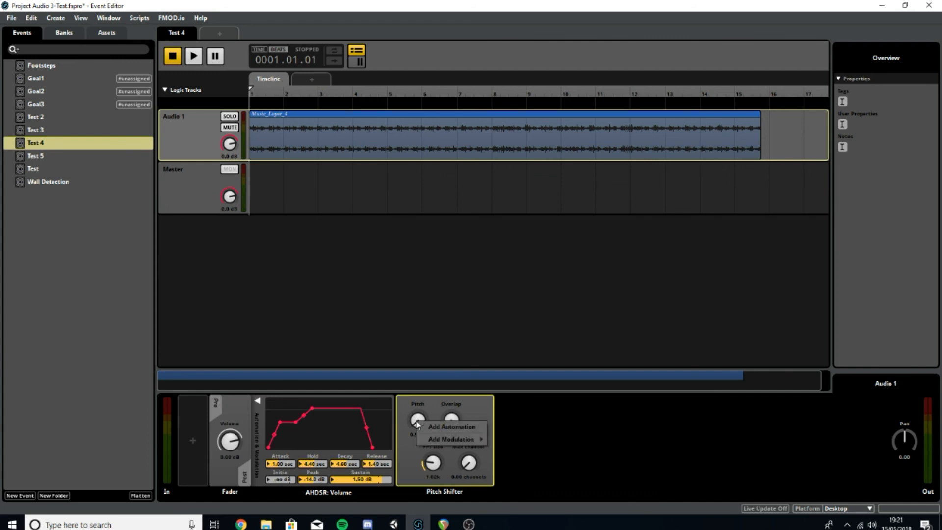
{"action": "mouse_move", "coordinate": [461, 439]}
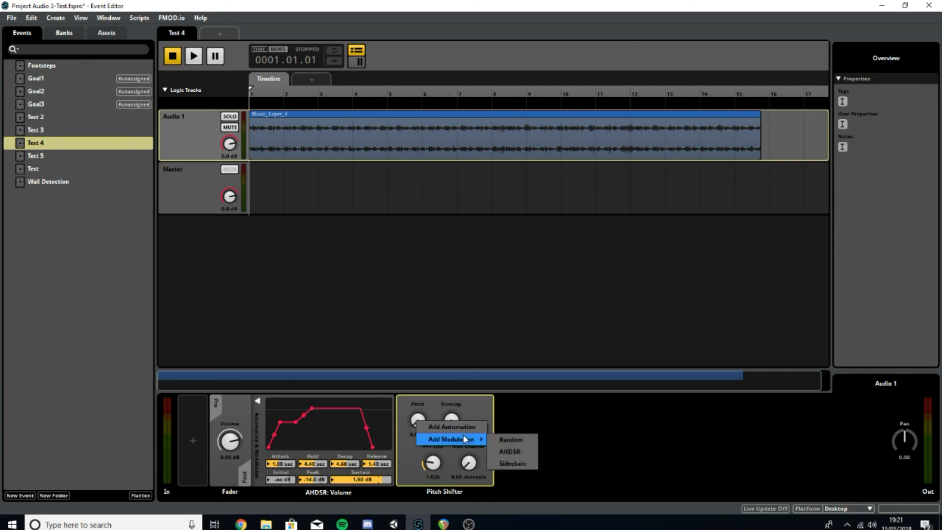
{"action": "left_click", "coordinate": [512, 451]}
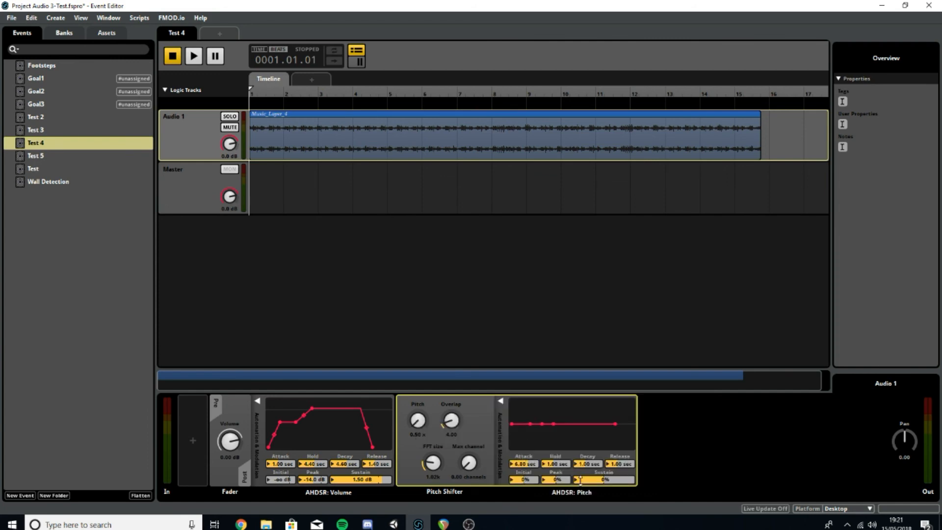
Step: While previewing Test 4, set the pitch envelope to attack 6.80 sec, hold 4.40 sec, decay 760 ms, release 4.40 sec, peak -20% and sustain 60%
{"action": "left_click_drag", "start_coordinate": [559, 463], "coordinate": [585, 458]}
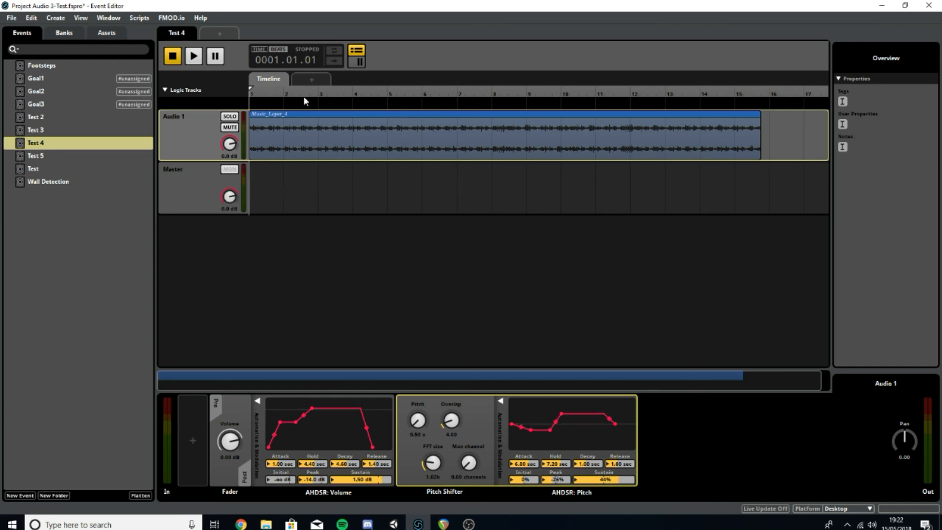
{"action": "key", "text": "space"}
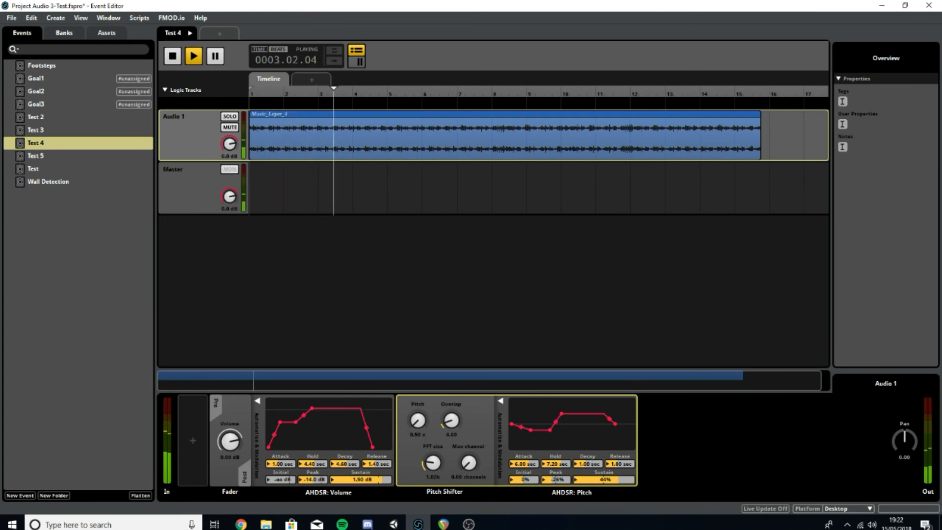
{"action": "left_click_drag", "start_coordinate": [588, 461], "coordinate": [589, 453]}
{"action": "mouse_move", "coordinate": [549, 463]}
{"action": "left_mouse_down"}
{"action": "mouse_move", "coordinate": [549, 477]}
{"action": "mouse_move", "coordinate": [590, 487]}
{"action": "mouse_move", "coordinate": [590, 471]}
{"action": "mouse_move", "coordinate": [558, 478]}
{"action": "left_mouse_up"}
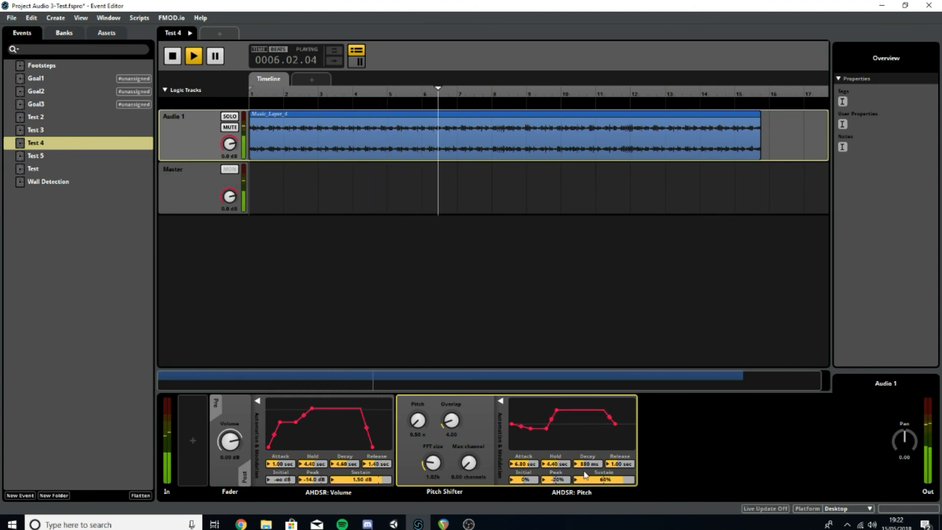
{"action": "left_click_drag", "start_coordinate": [619, 463], "coordinate": [587, 464]}
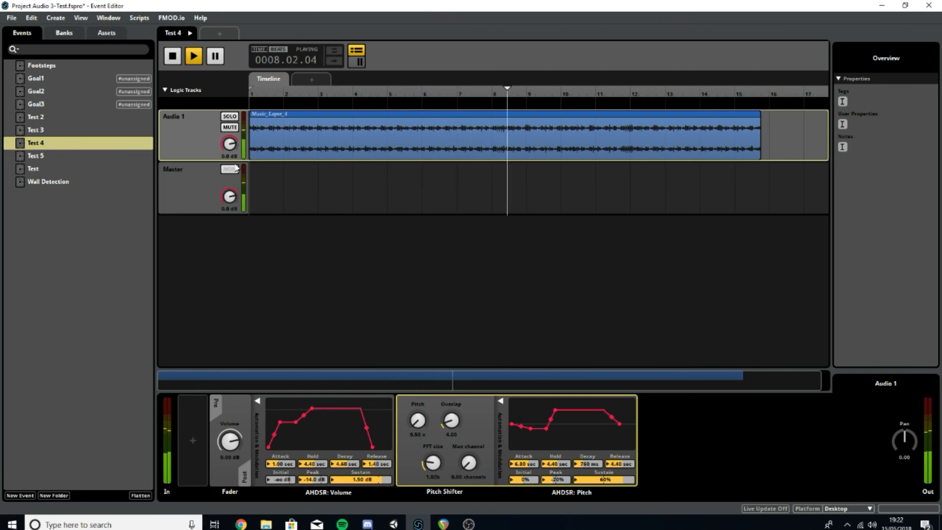
{"action": "key", "text": "space"}
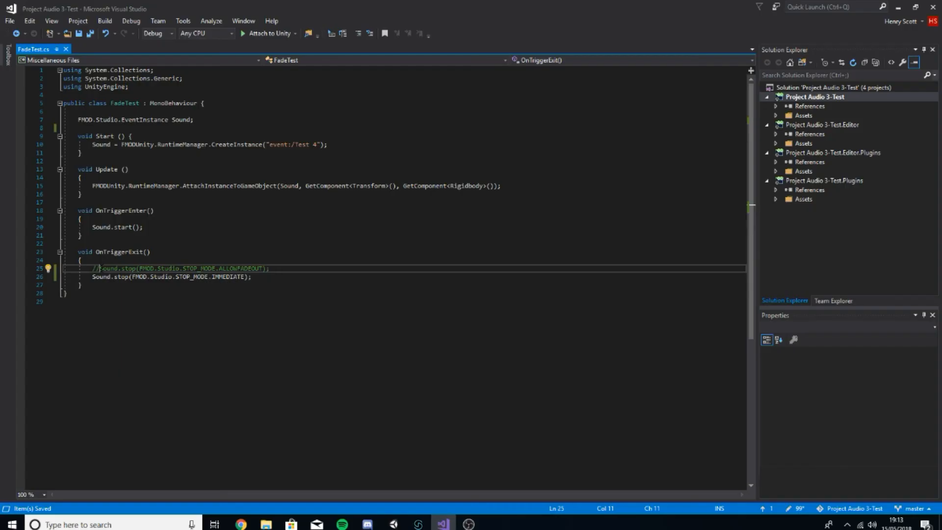
Step: In OnTriggerExit, uncomment the STOP_MODE.ALLOWFADEOUT stop call and comment out the STOP_MODE.IMMEDIATE one
{"action": "key", "text": "BackSpace"}
{"action": "key", "text": "BackSpace"}
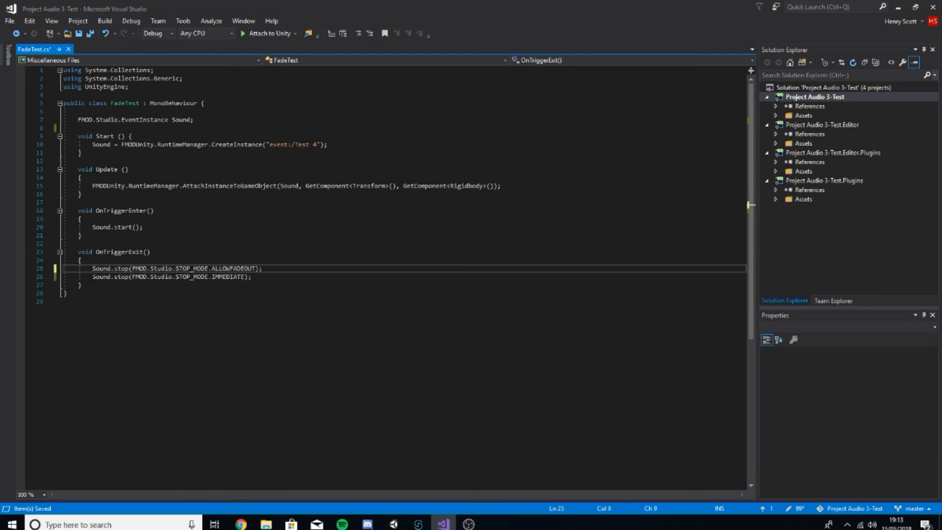
{"action": "key", "text": "Down"}
{"action": "type", "text": "//"}
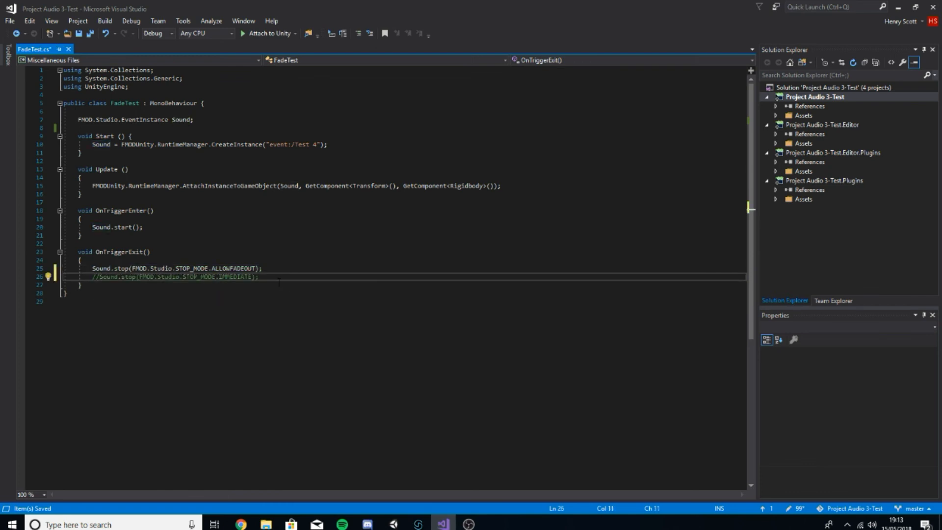
Step: Review the ALLOWFADEOUT stop call in the FadeTest script alongside the AHDSR Test object in Unity
{"action": "left_click", "coordinate": [393, 523]}
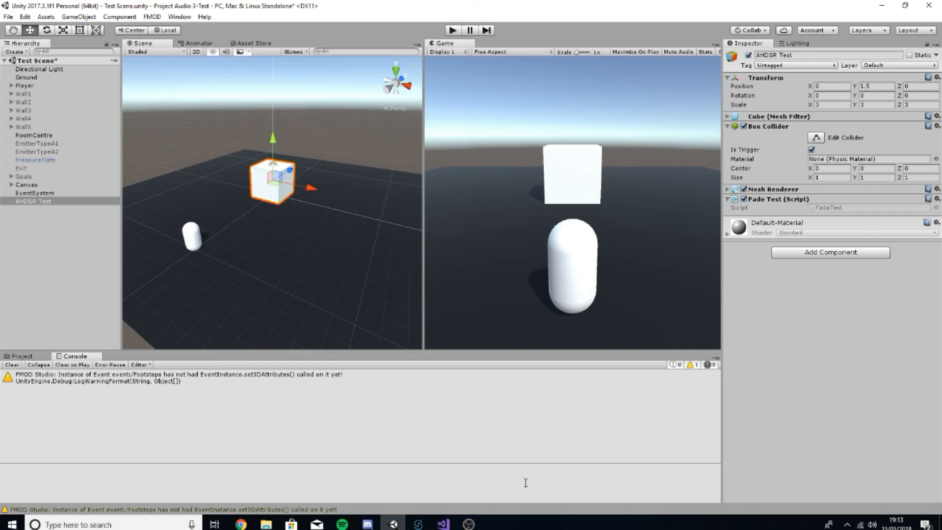
{"action": "left_click", "coordinate": [443, 523]}
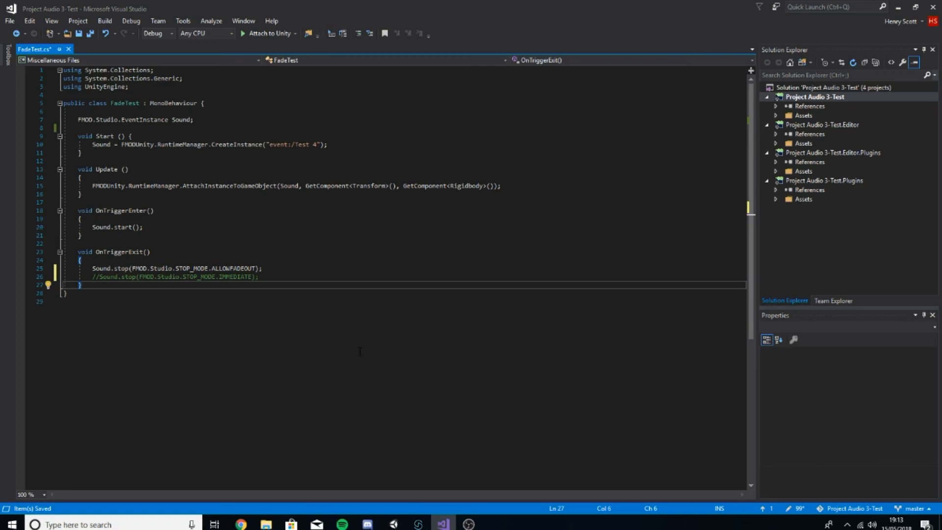
{"action": "left_click", "coordinate": [393, 524]}
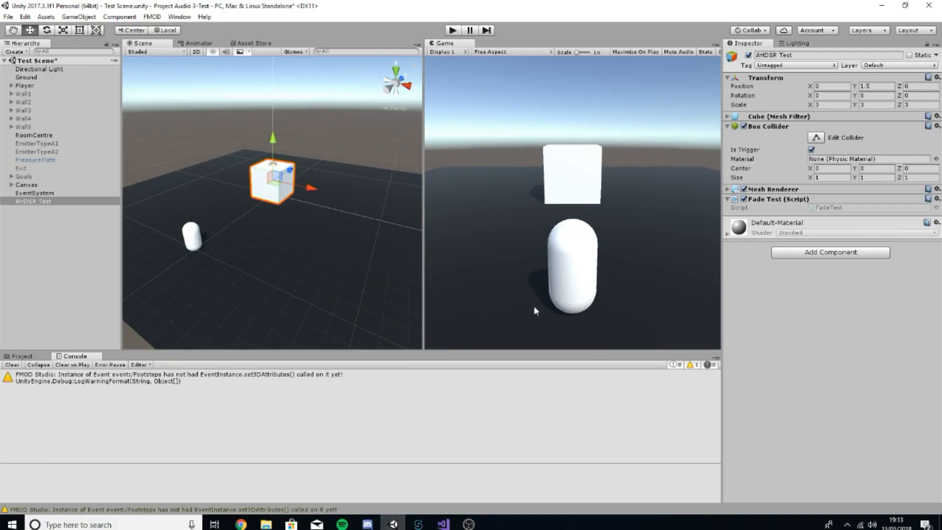